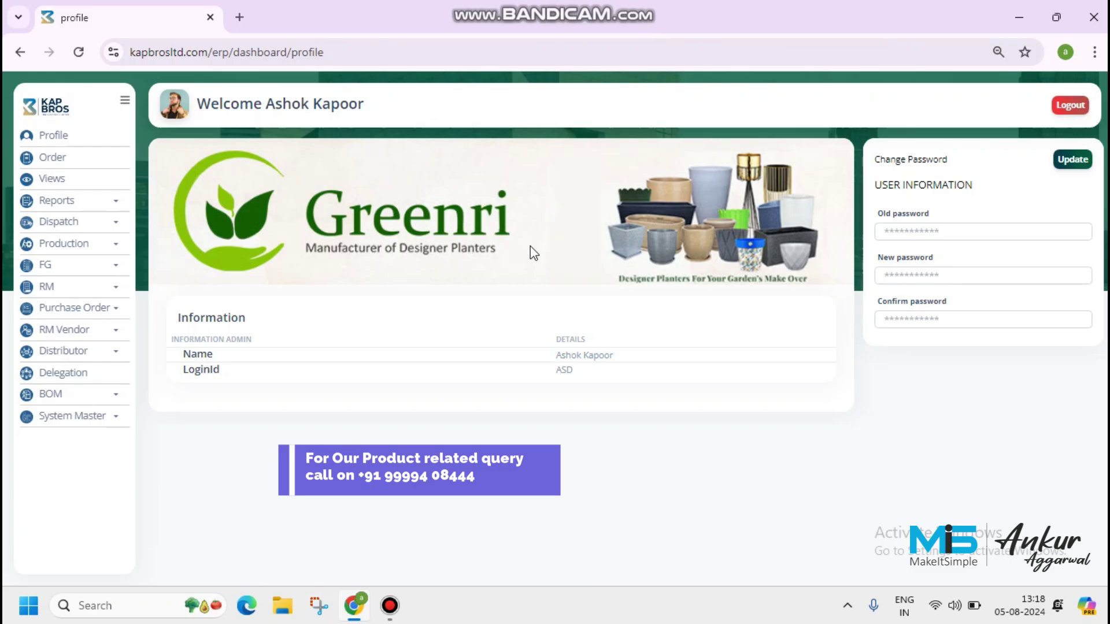
- Open a new Chrome tab beside the Kapbros ERP profile page
click(242, 18)
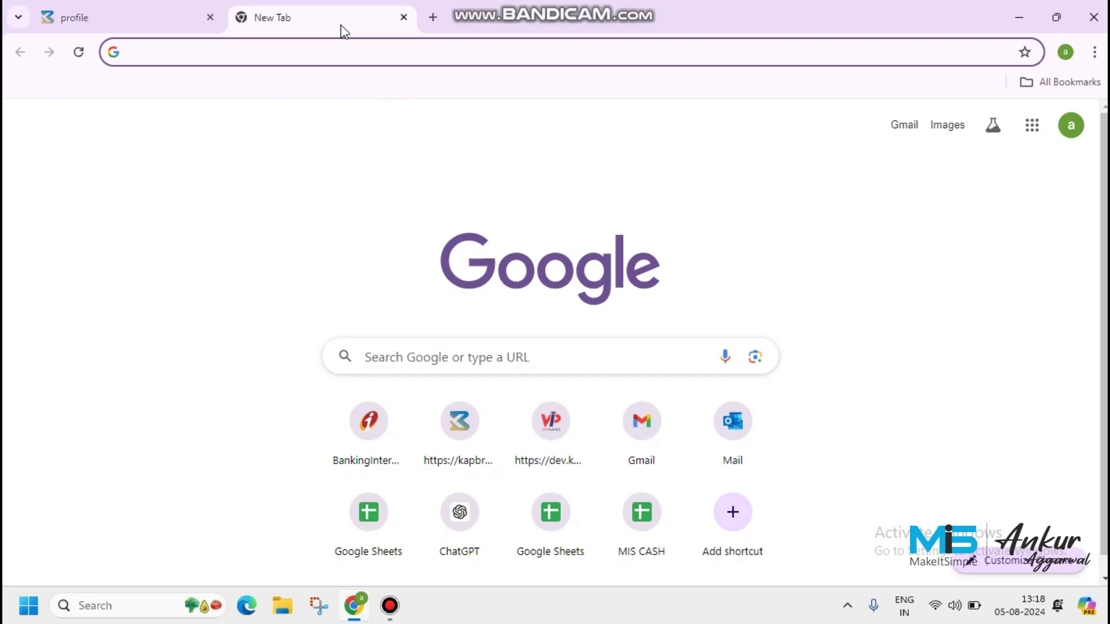
- Enter 'dev' in the new tab's address bar to target dev.kapbrosltd.com
text(dev)
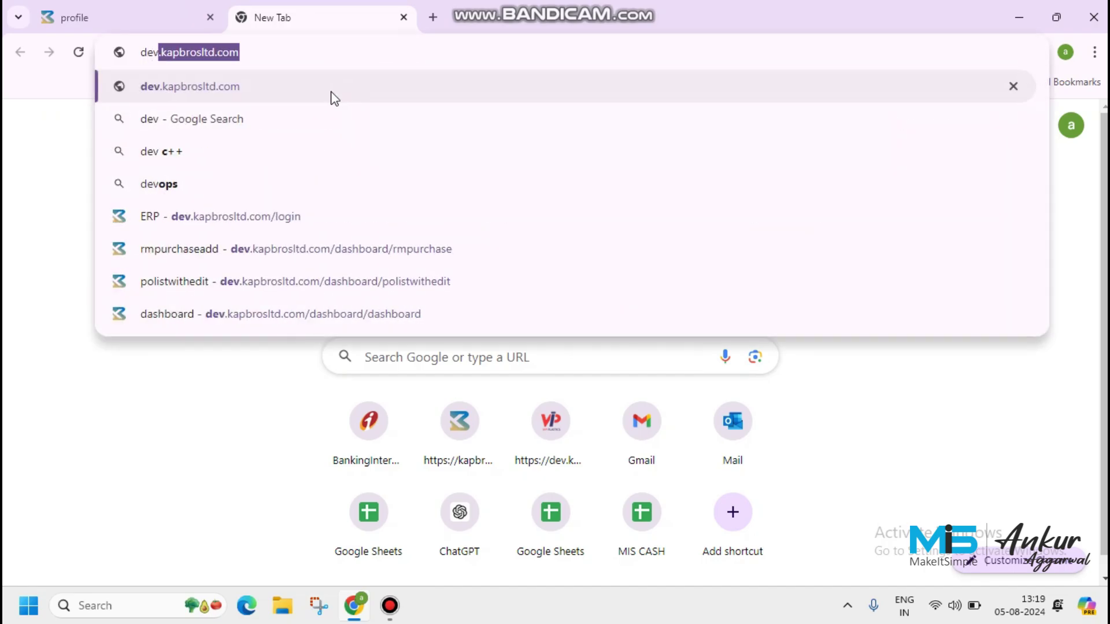
- Load dev.kapbrosltd.com, log in with the saved username and password, and dismiss Chrome's warning
click(332, 94)
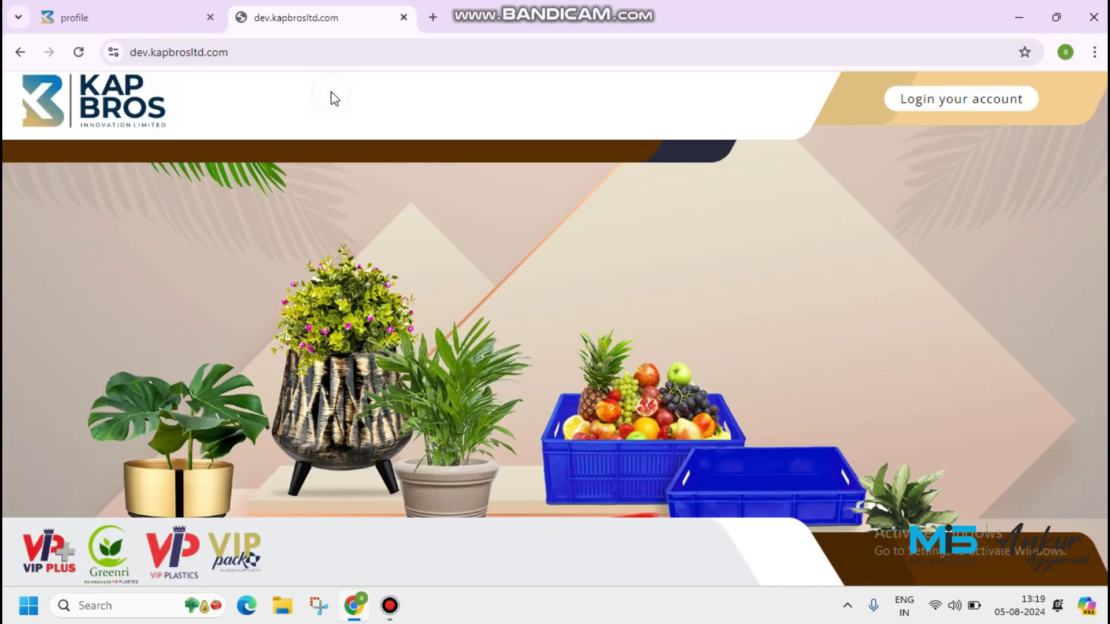
click(950, 108)
click(367, 305)
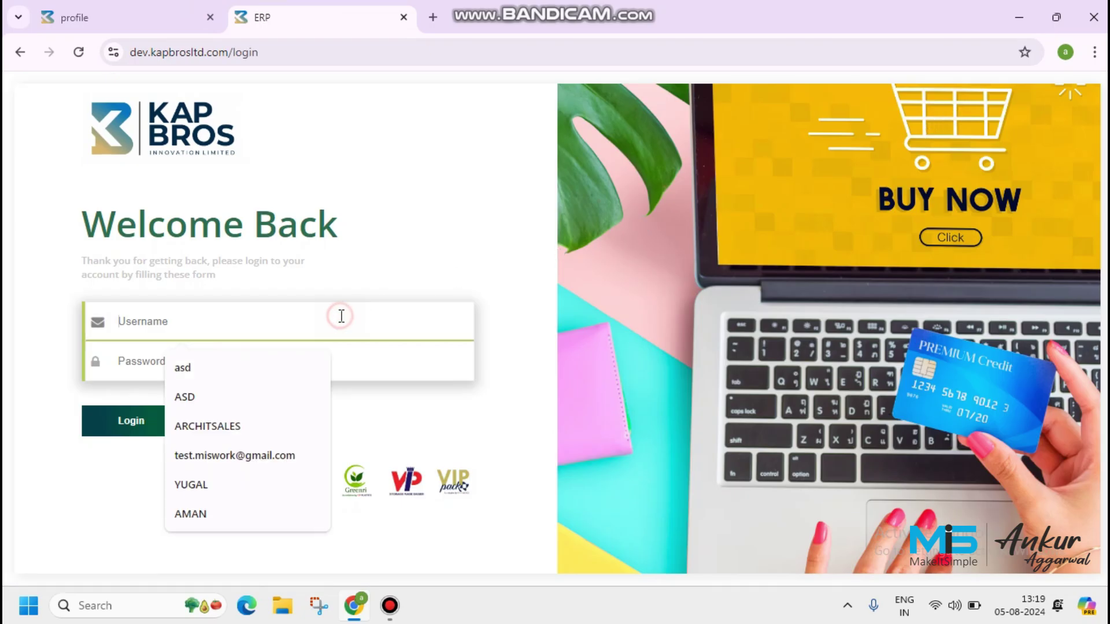
click(229, 370)
click(210, 366)
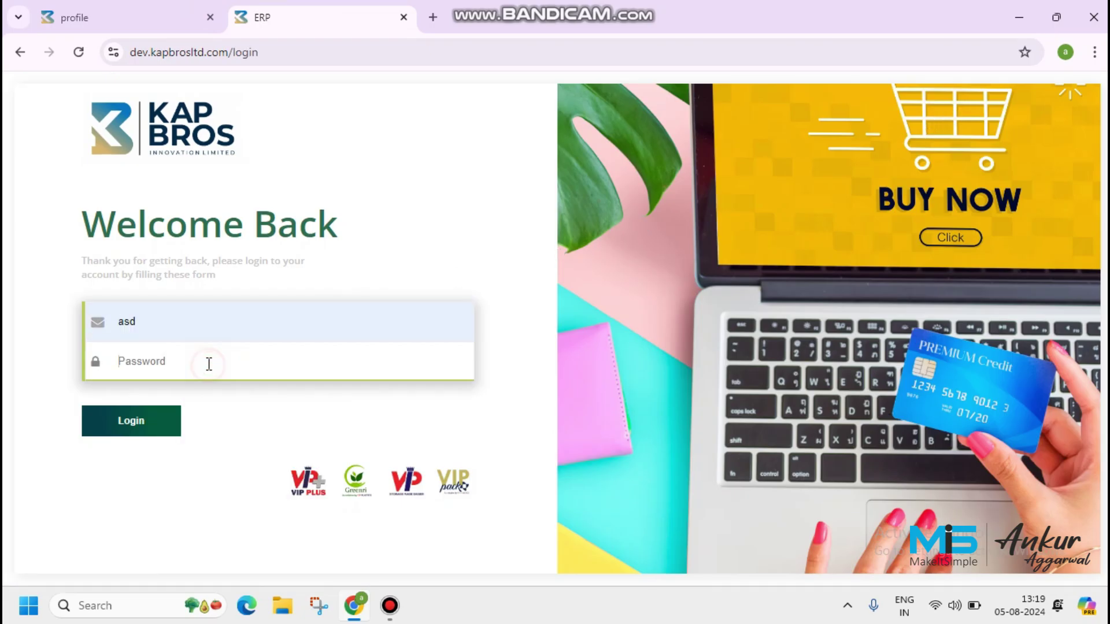
text(a)
click(132, 433)
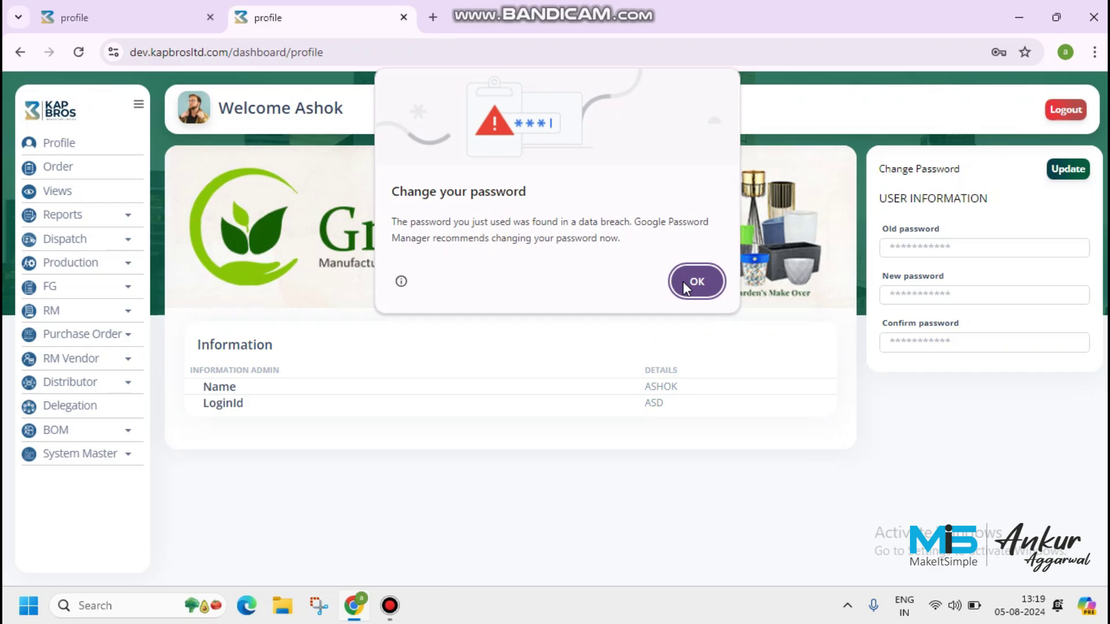
click(691, 281)
- Start a new purchase order and choose MIS WORK INDIA PVT LTD as its company
click(130, 338)
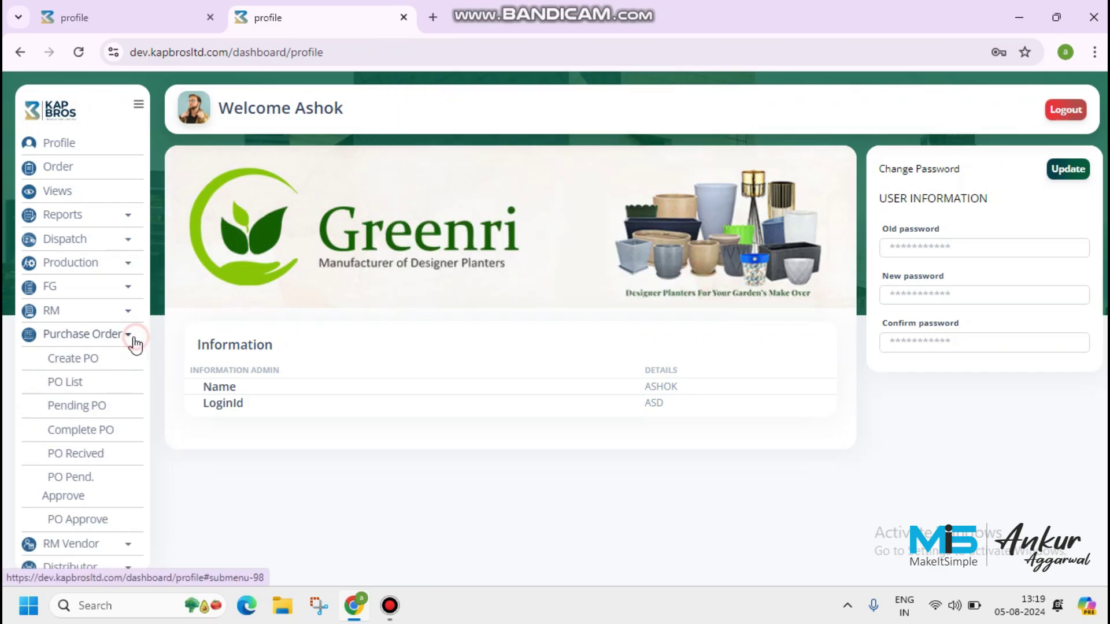
click(74, 359)
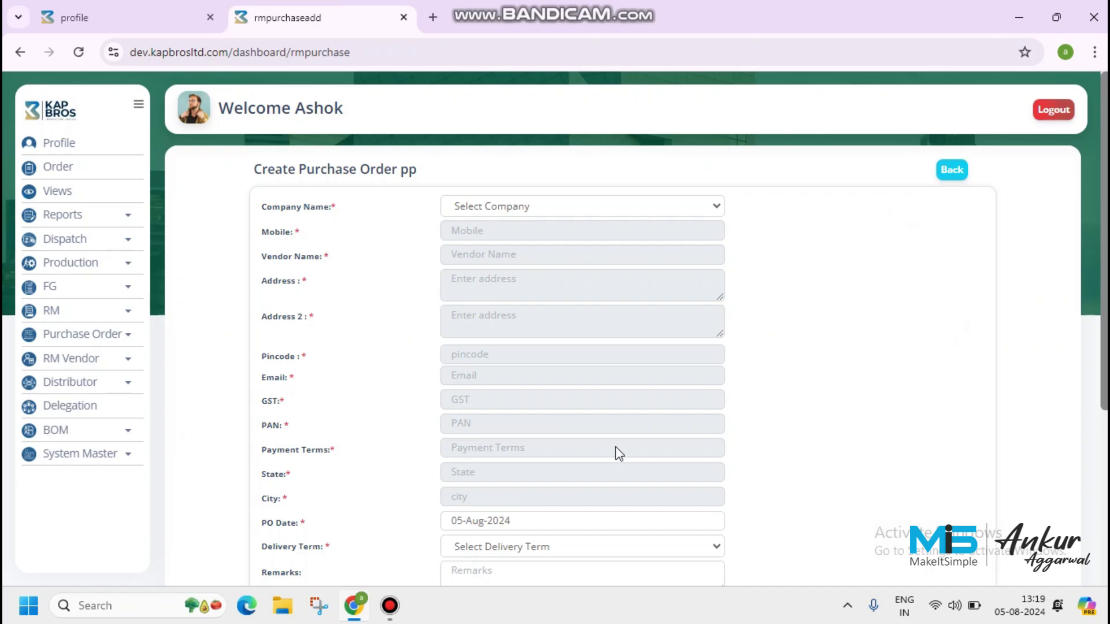
click(655, 208)
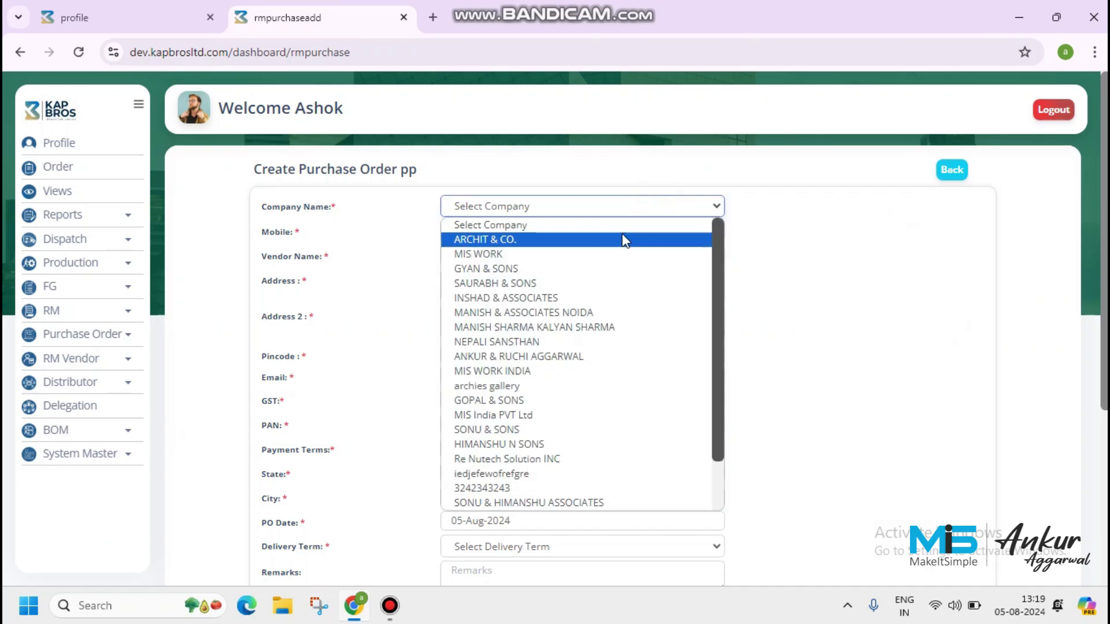
scroll(624, 278, down, 2)
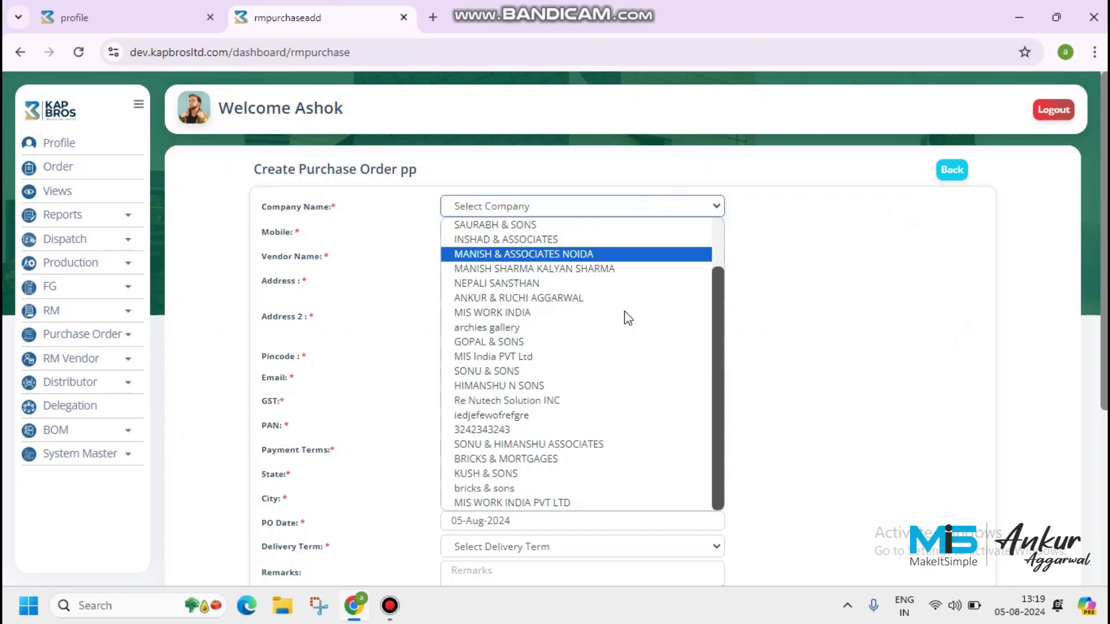
click(564, 505)
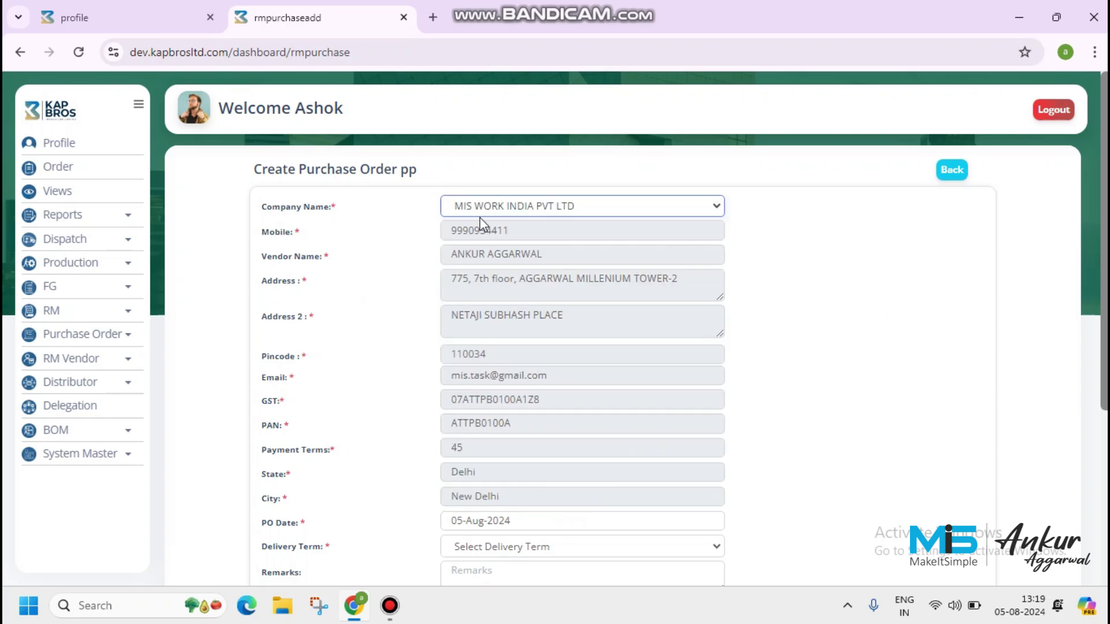
- Set the PO Date to 01-Aug-2024 and the Delivery Term to FOB
scroll(578, 344, down, 3)
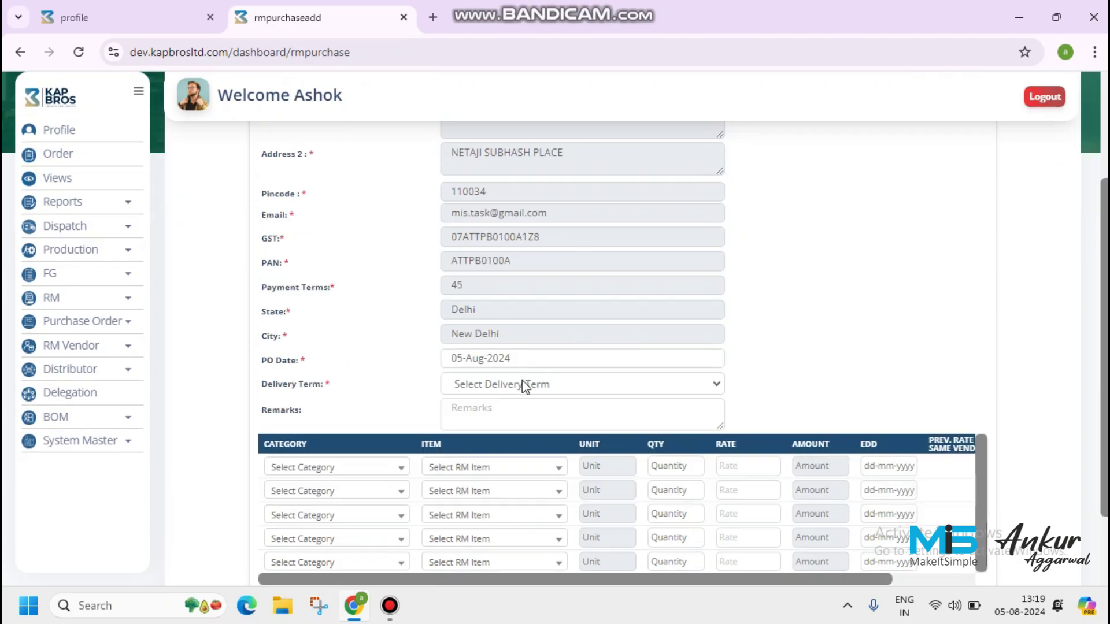
click(514, 358)
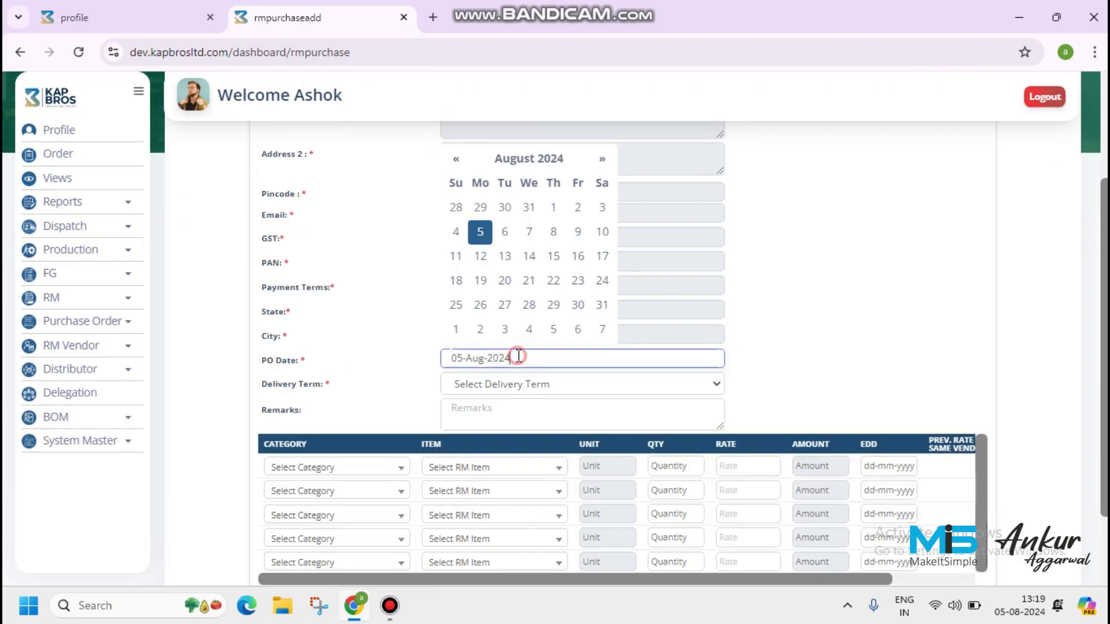
click(553, 208)
scroll(826, 347, down, 2)
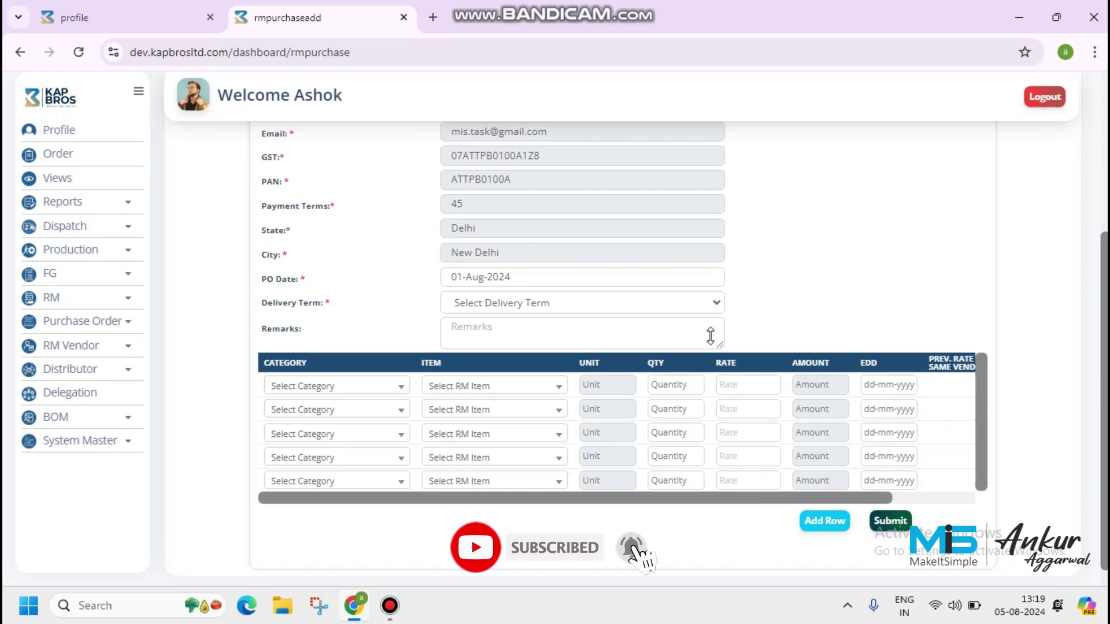
click(594, 308)
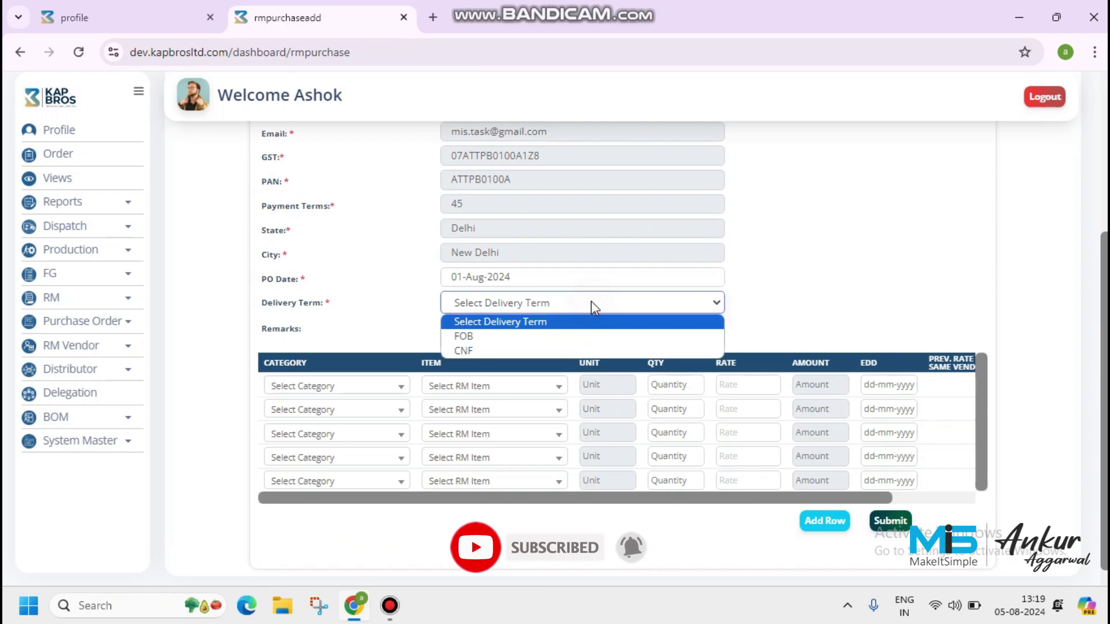
click(563, 337)
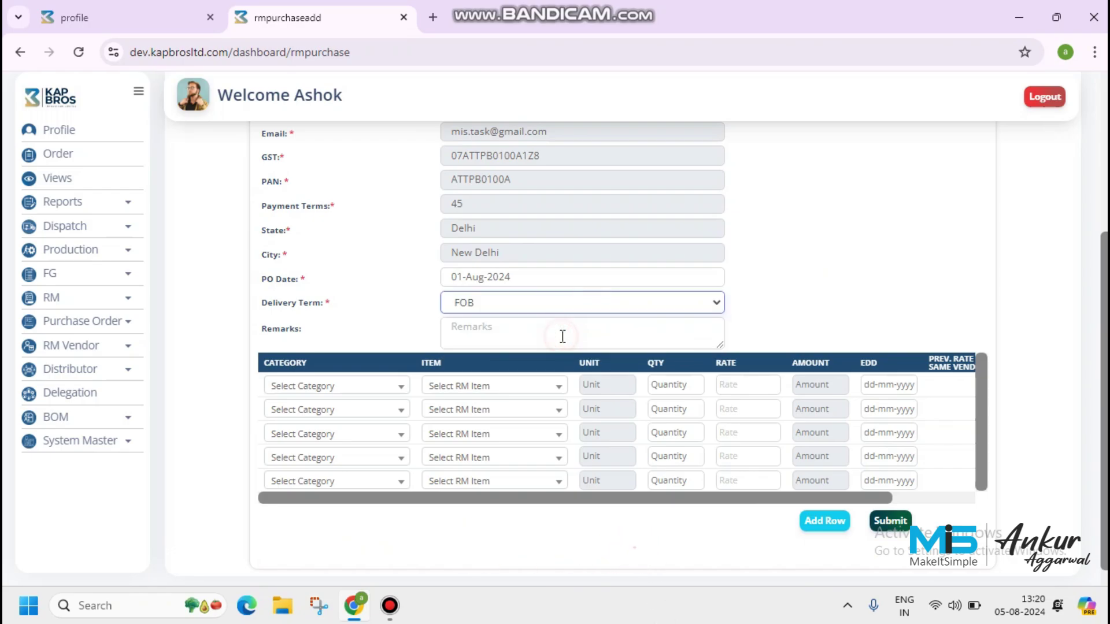
click(343, 391)
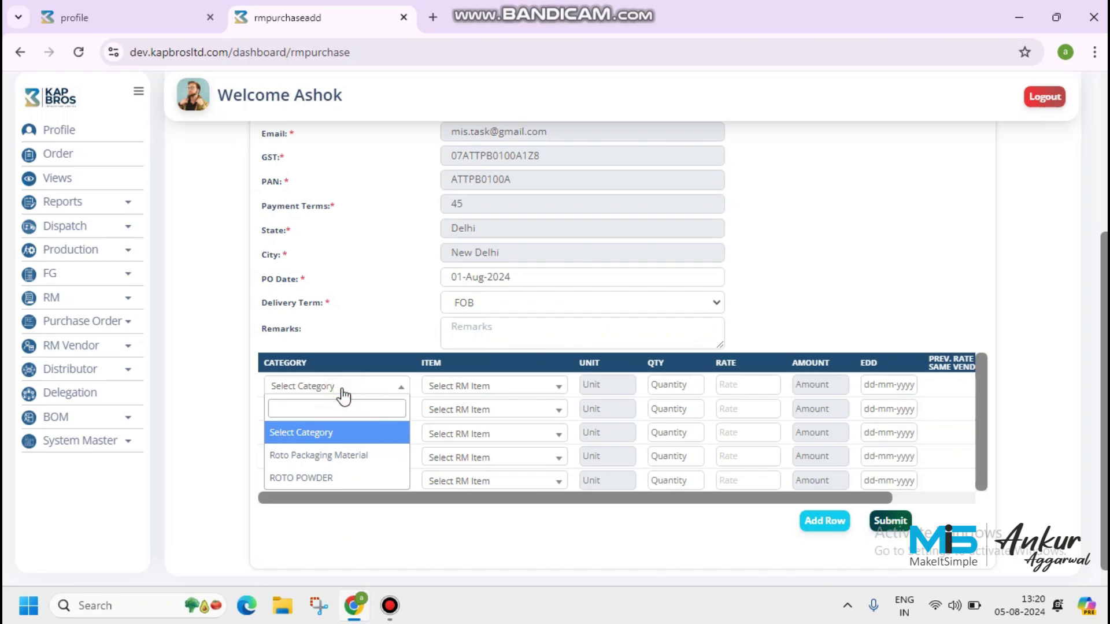
- Fill row 1 with category ROTO POWDER, item Marble Grey, quantity 10 and rate 100
click(340, 489)
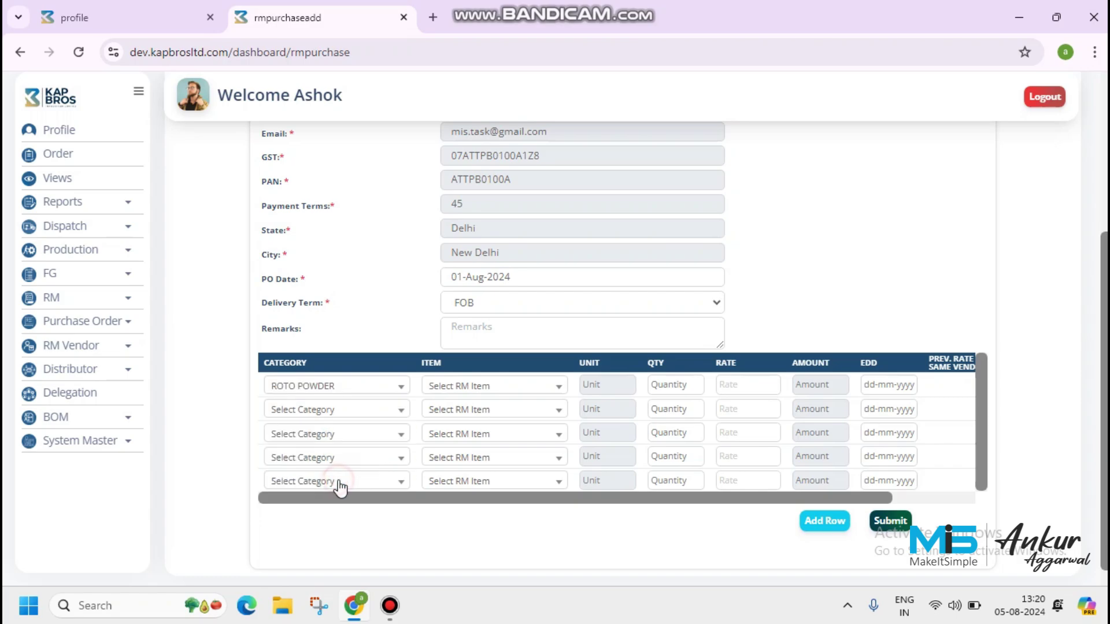
click(459, 388)
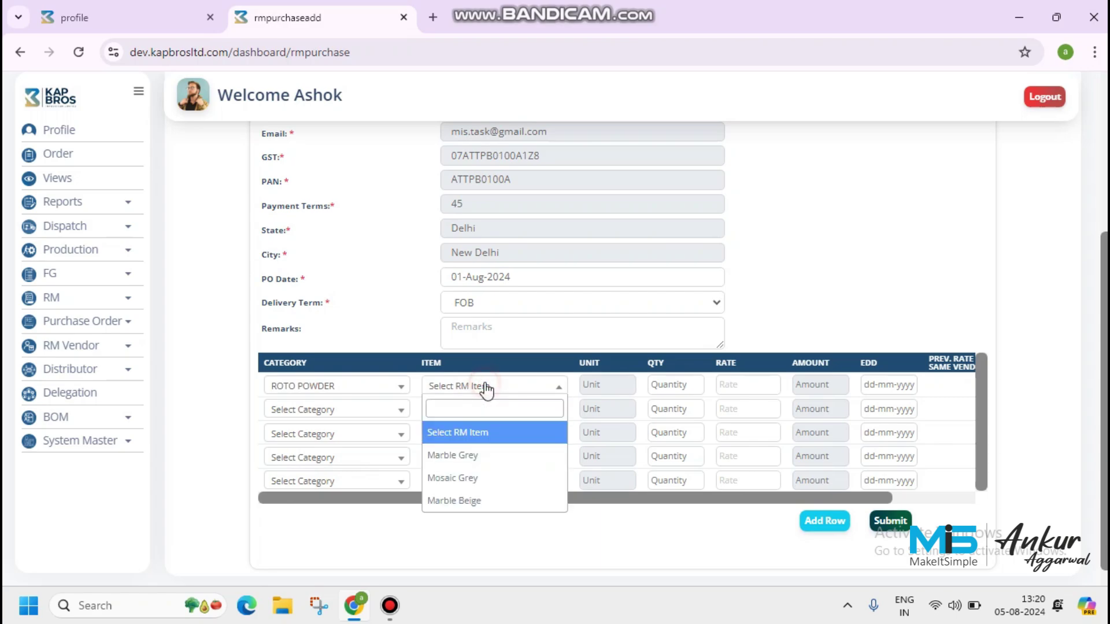
click(488, 458)
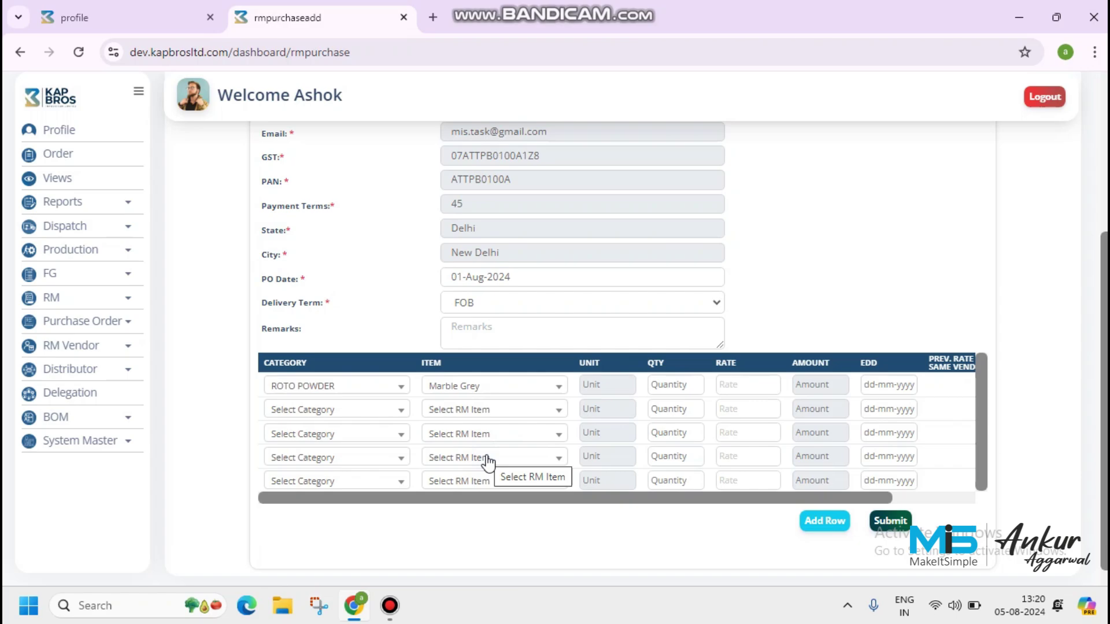
click(665, 385)
text(10)
key(Tab)
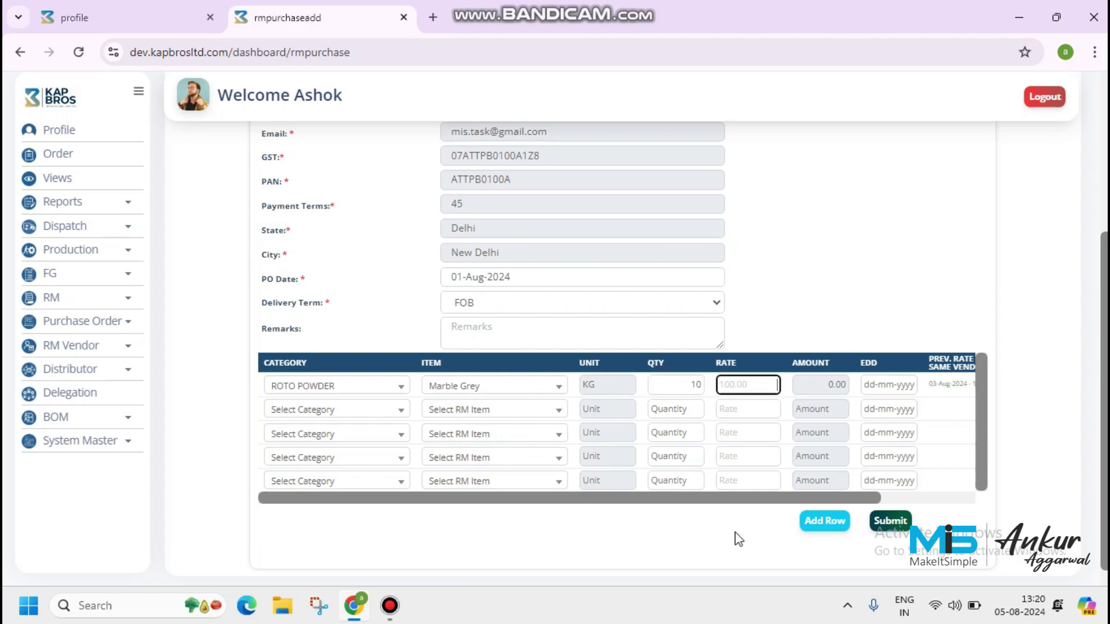
text(100)
- Set row 1's delivery date to 08-Aug-2024 and scroll the table to check the 1000.00 amount
scroll(862, 496, right, 2)
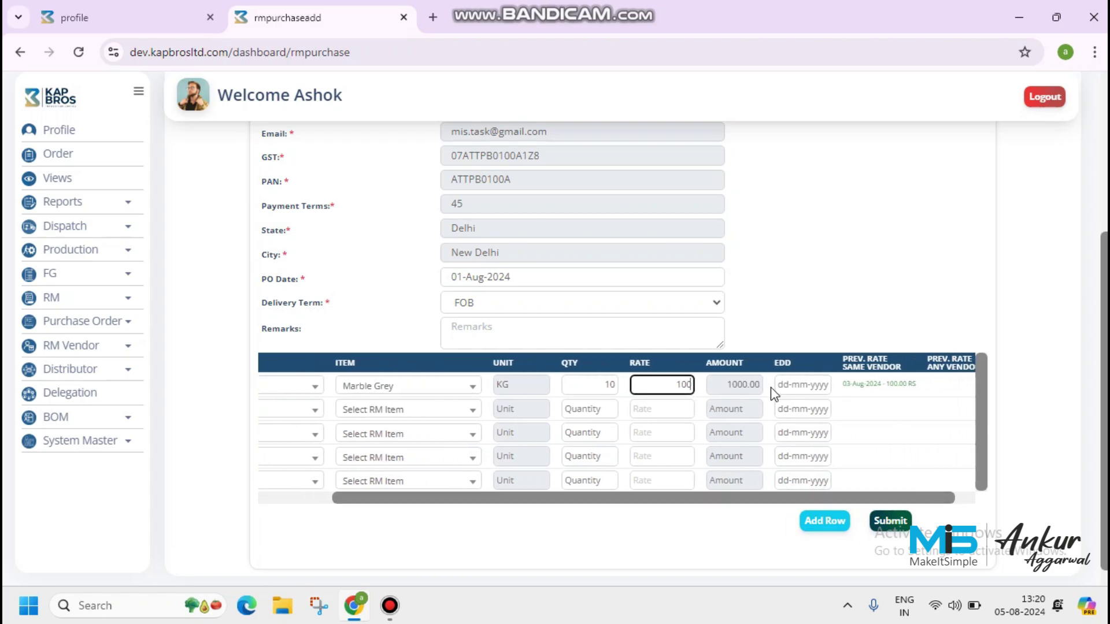
click(800, 383)
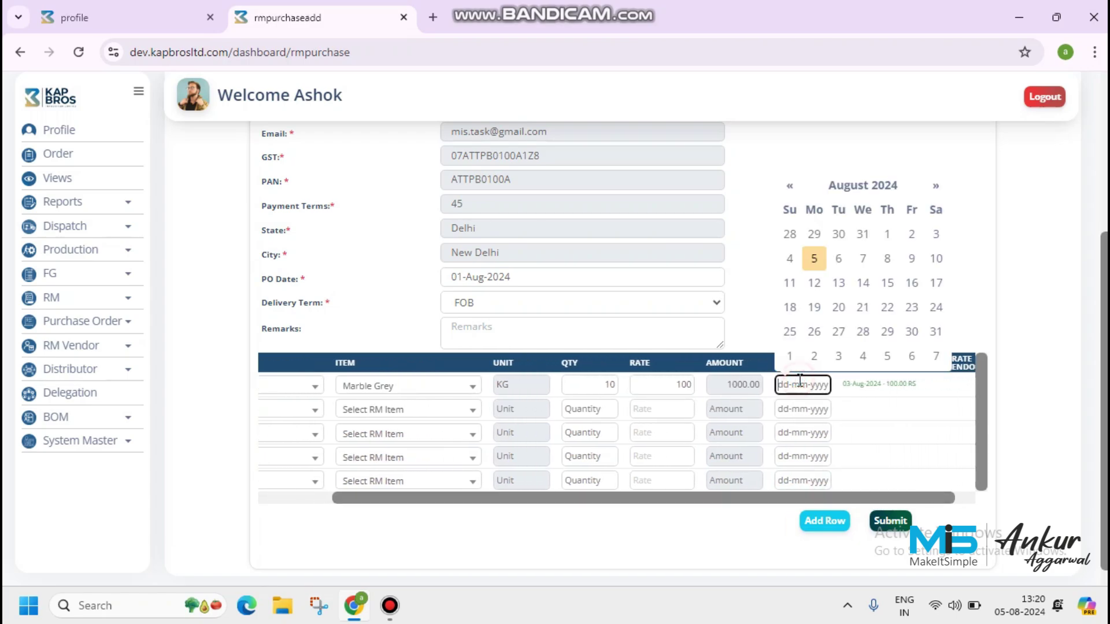
click(886, 258)
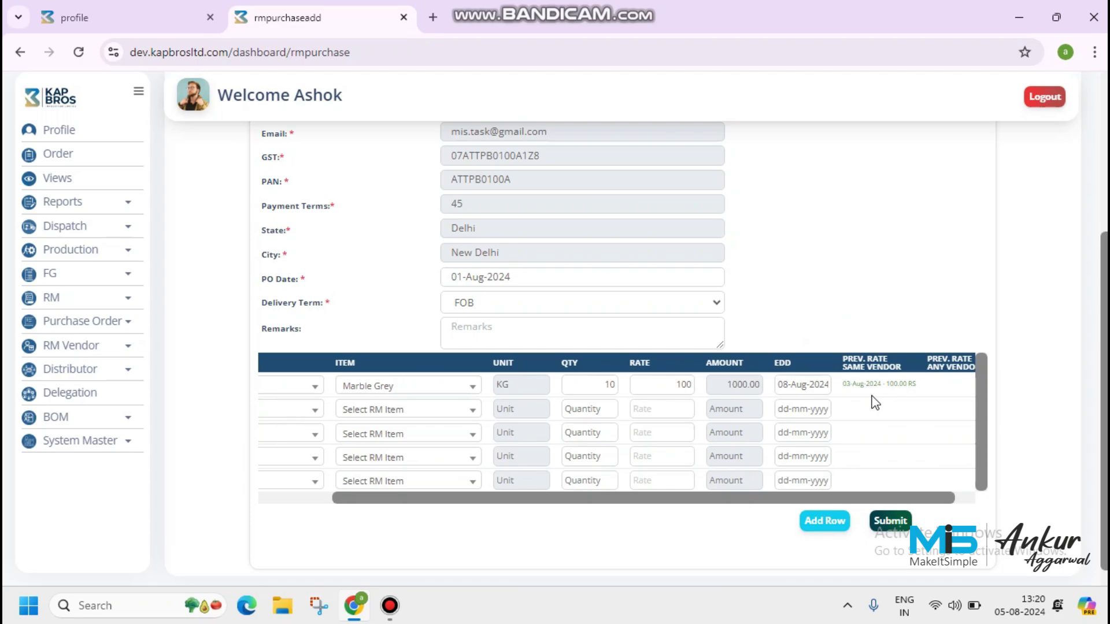
click(962, 496)
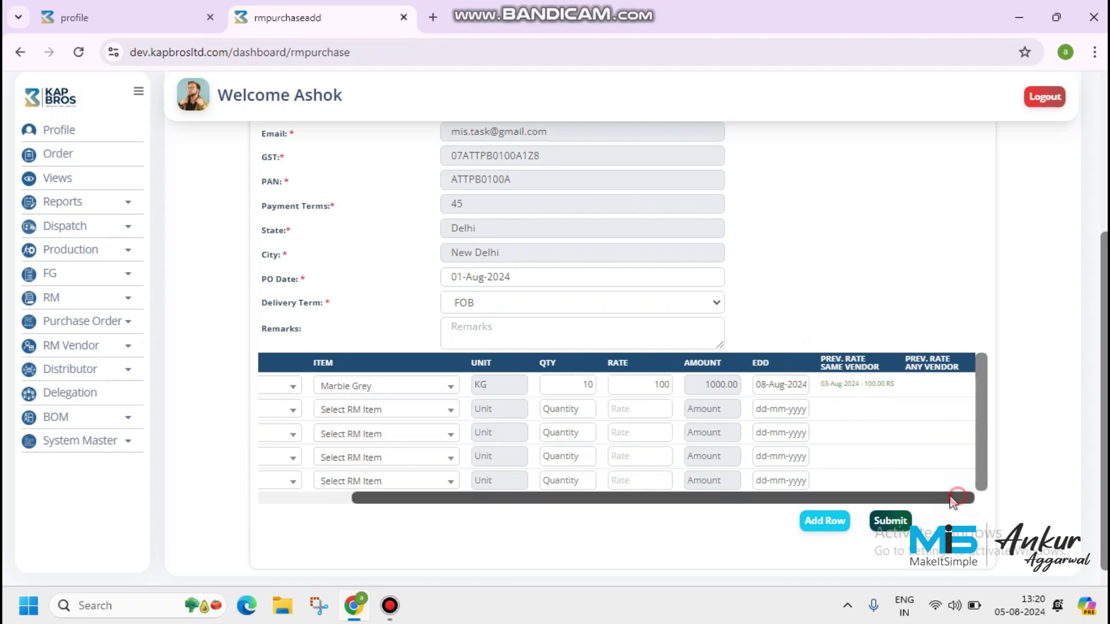
drag(961, 495, 811, 483)
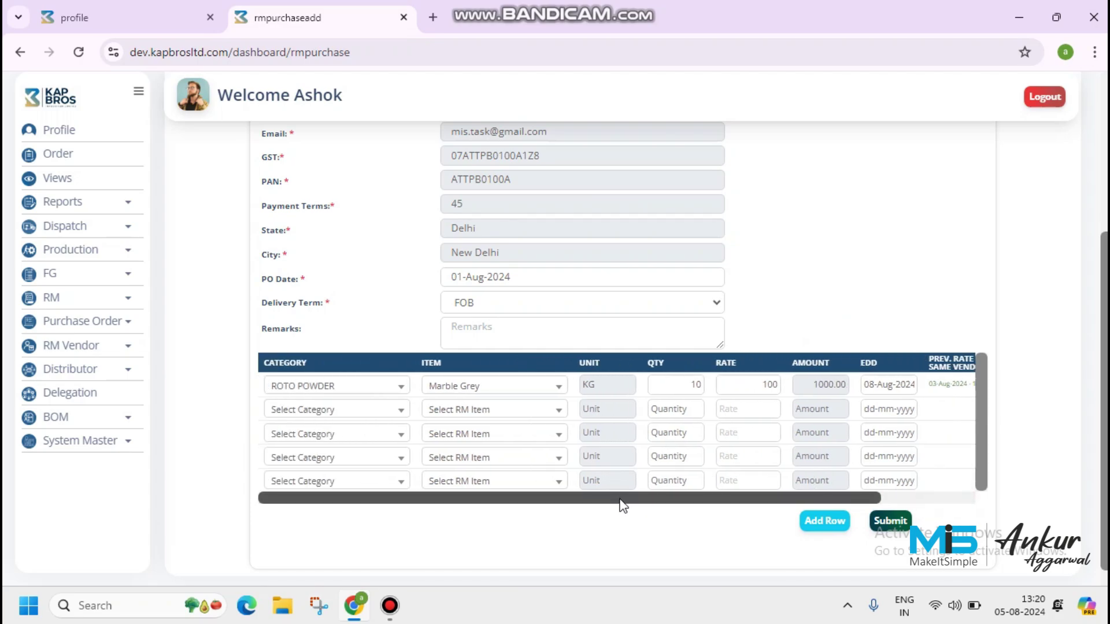
drag(620, 498, 823, 497)
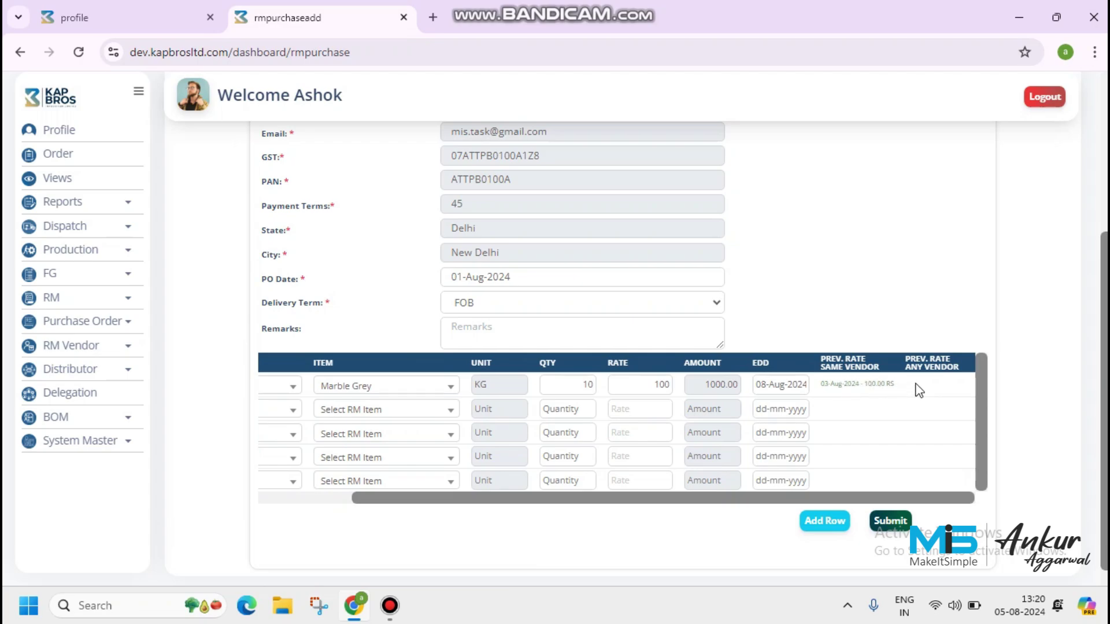
drag(916, 498, 948, 383)
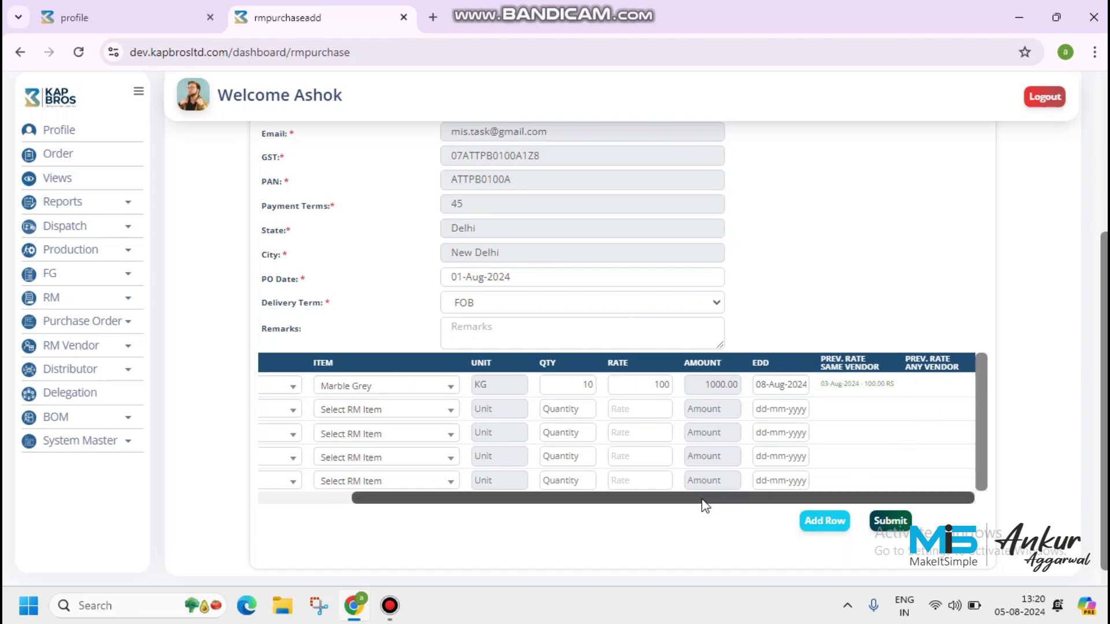
drag(704, 499, 285, 500)
- Set line two's category to ROTO POWDER
click(320, 417)
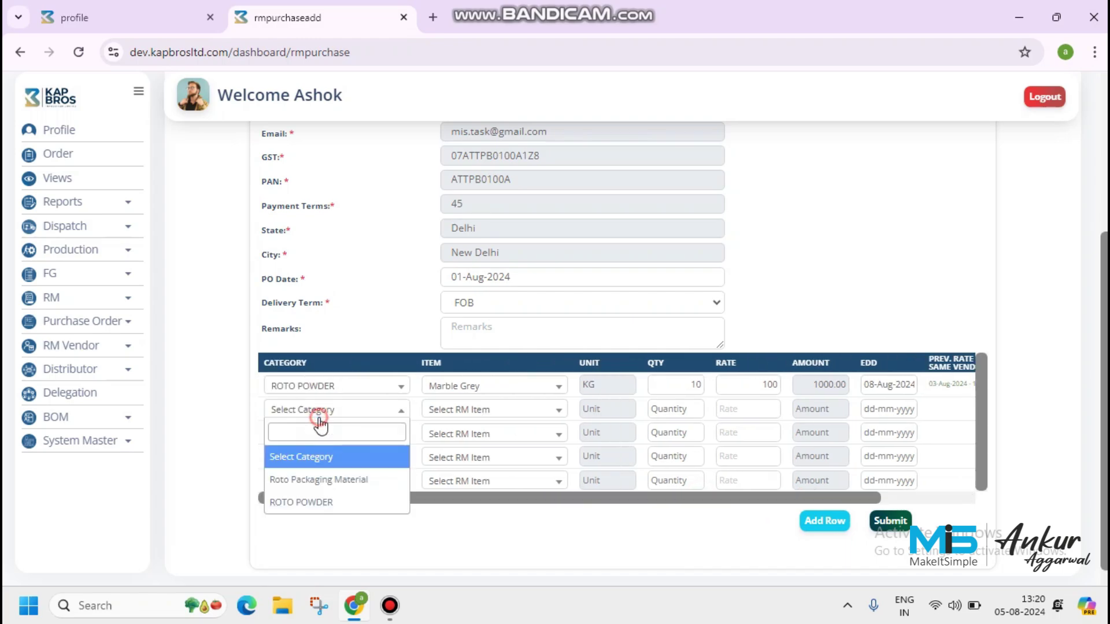
click(335, 504)
click(468, 409)
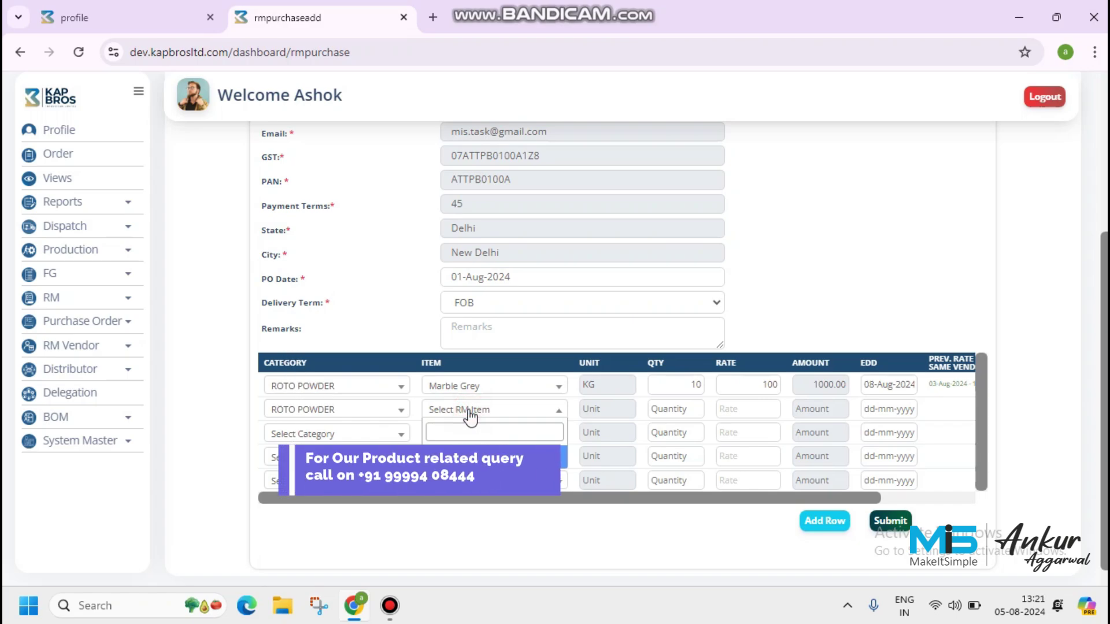
click(487, 409)
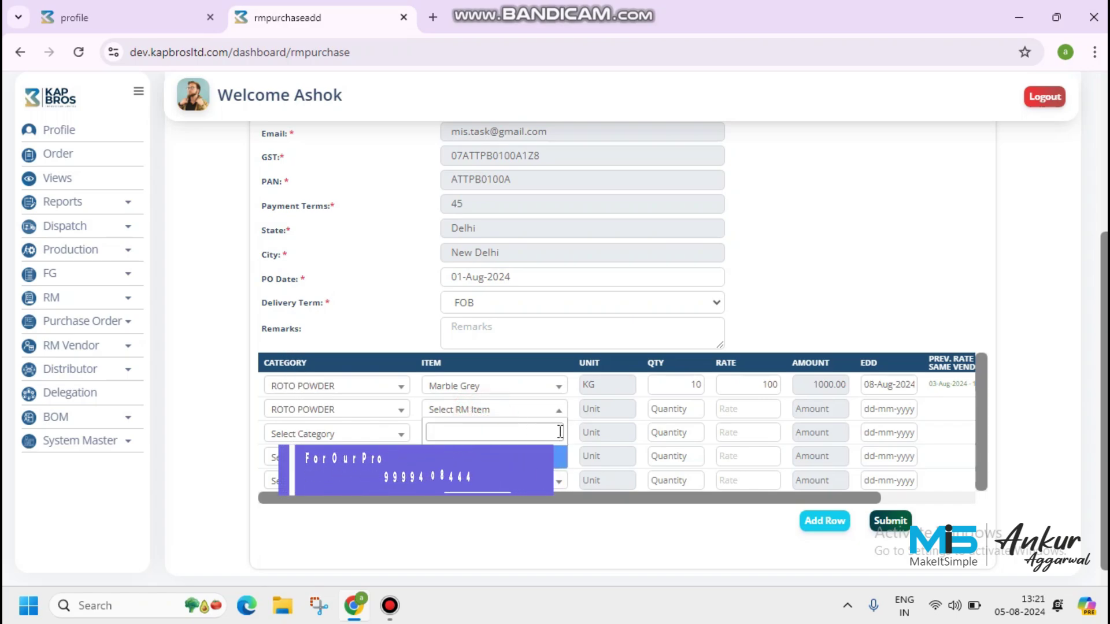
click(553, 412)
click(553, 413)
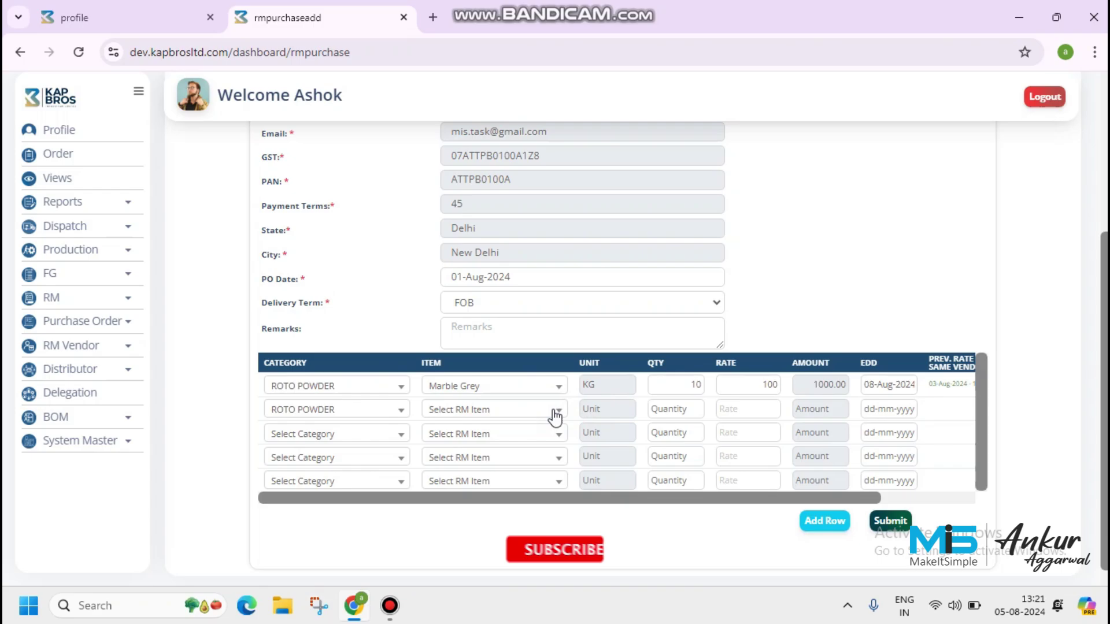
click(553, 413)
click(554, 413)
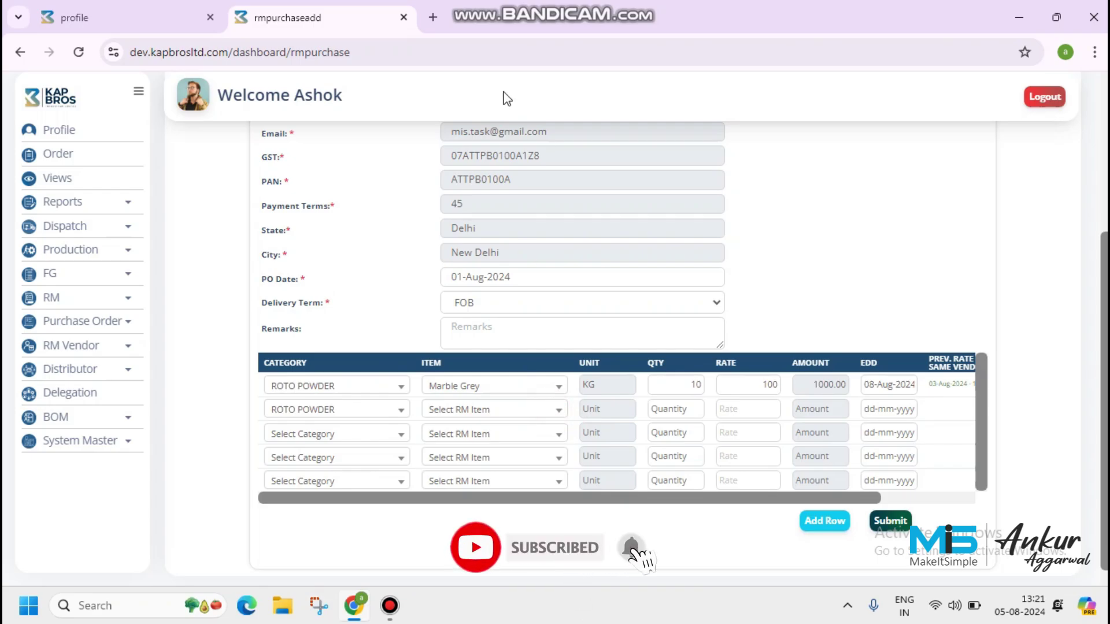
- Choose Mosaic Grey as line two's item
mouse_move(564, 21)
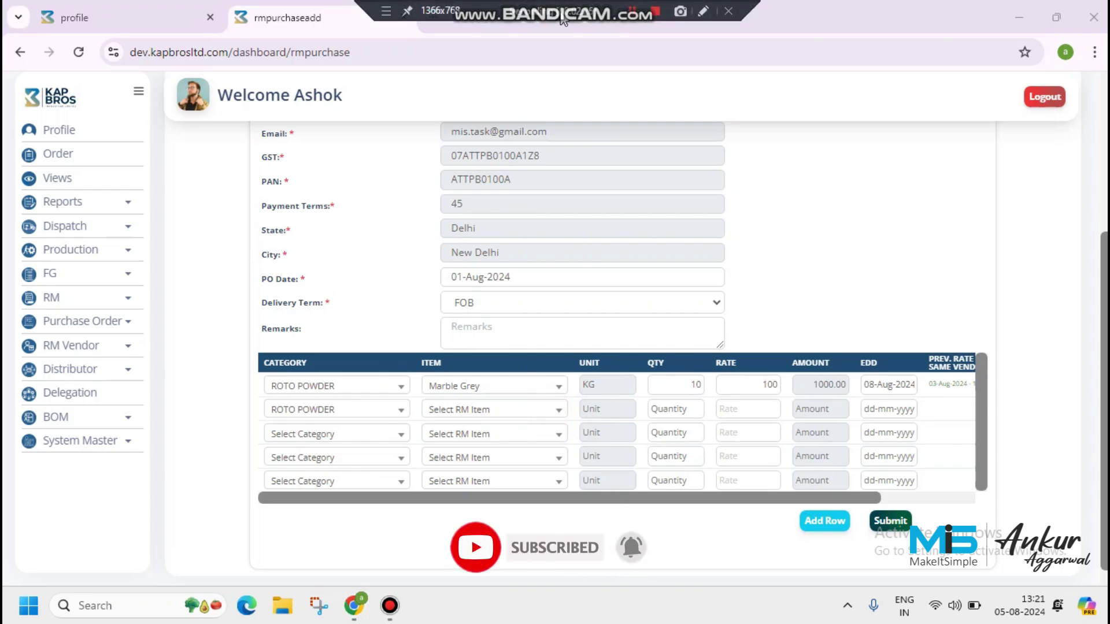
click(517, 410)
click(501, 508)
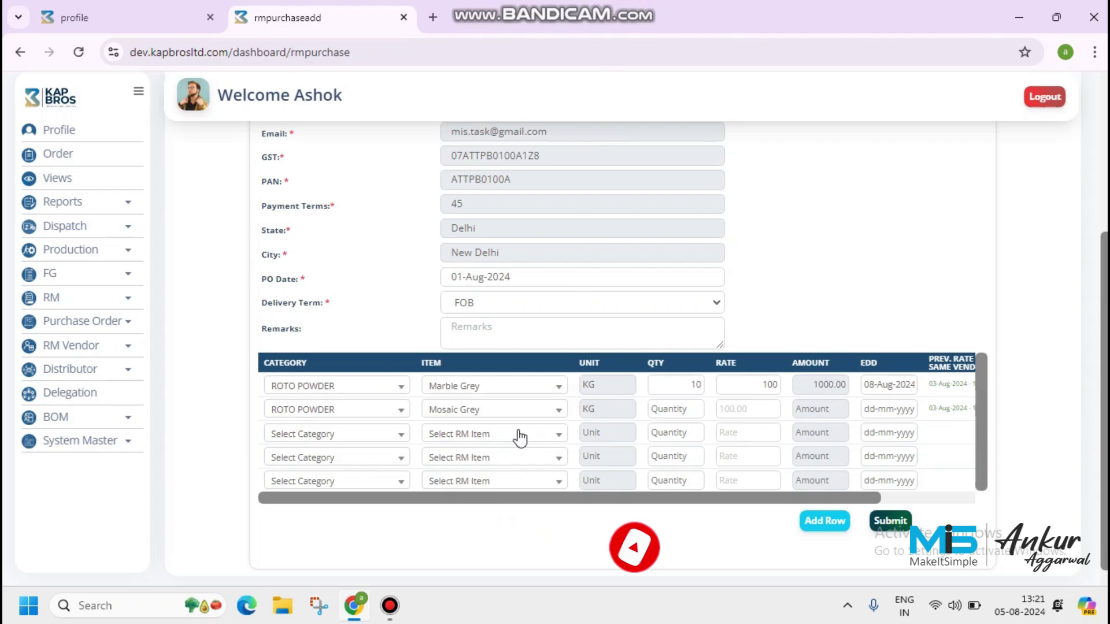
click(535, 411)
click(500, 524)
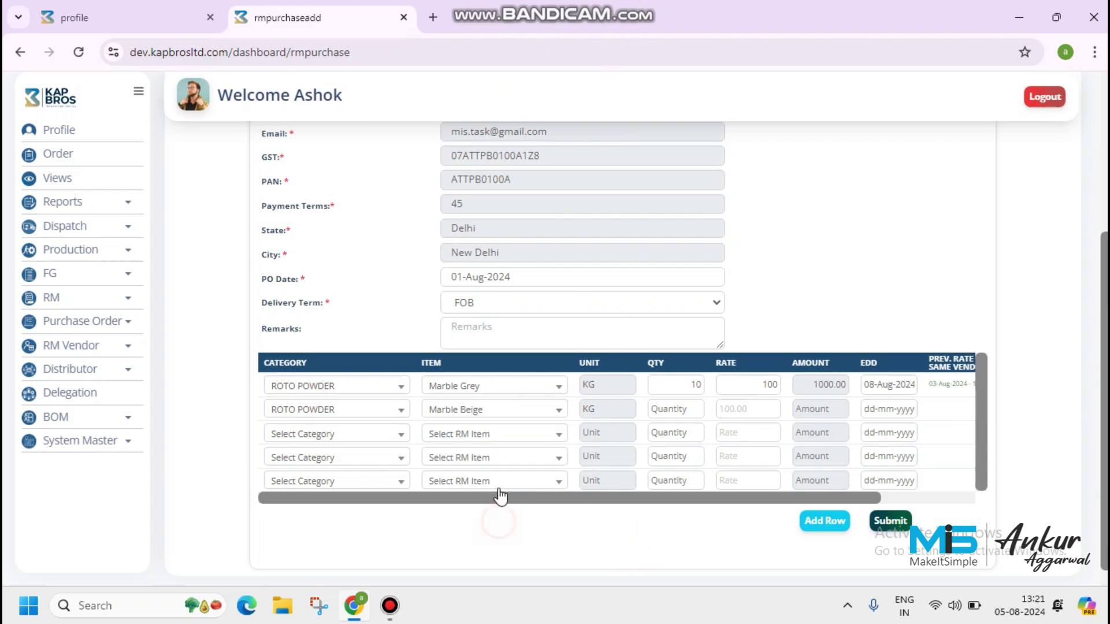
click(519, 411)
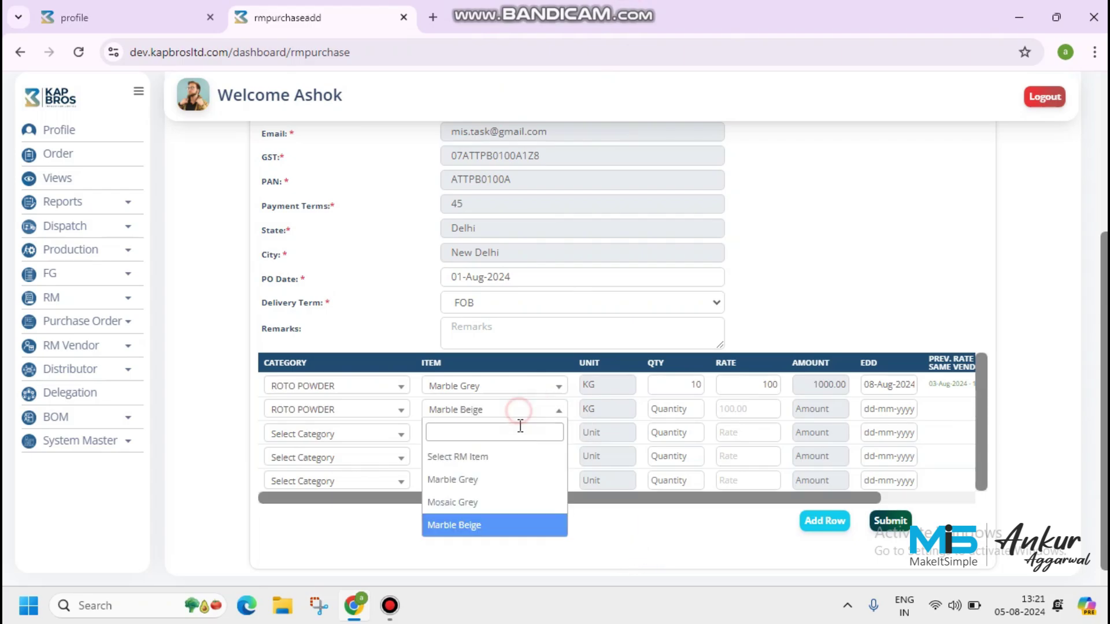
click(503, 508)
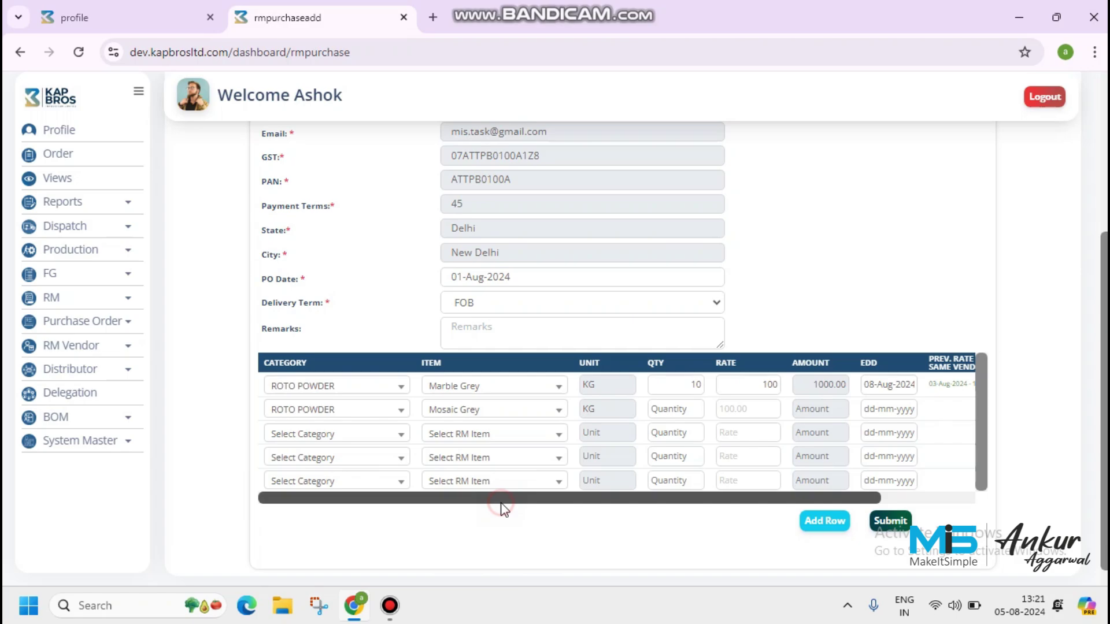
- Enter line two's quantity 10, rate 100 and EDD 08-Aug-2024, then submit the order
drag(873, 498, 822, 508)
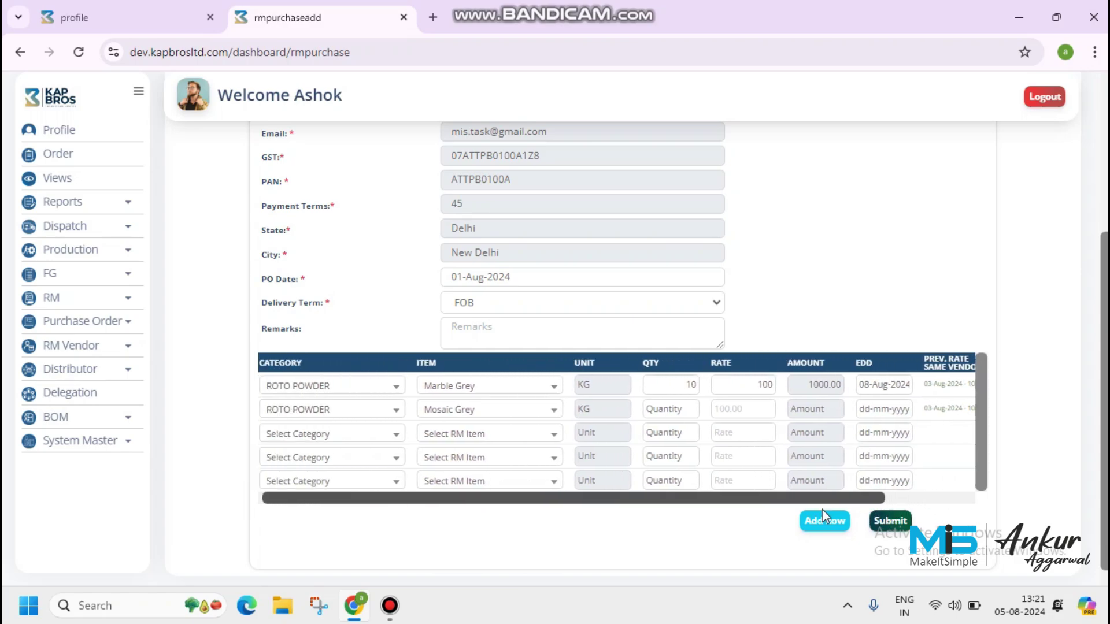
click(679, 409)
text(10)
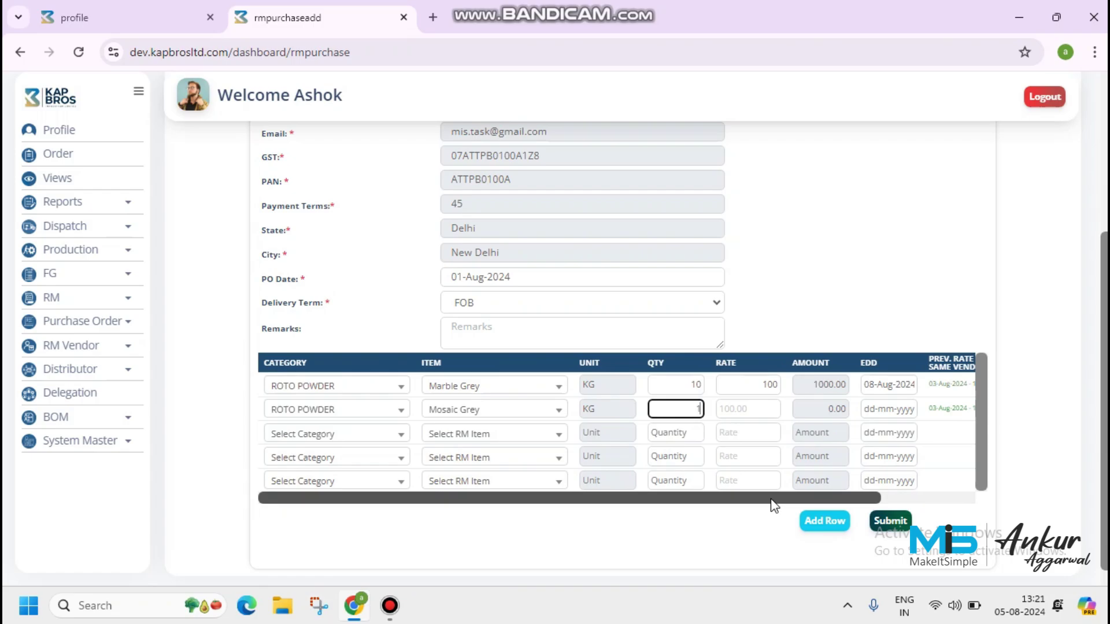
key(Tab)
text(1)
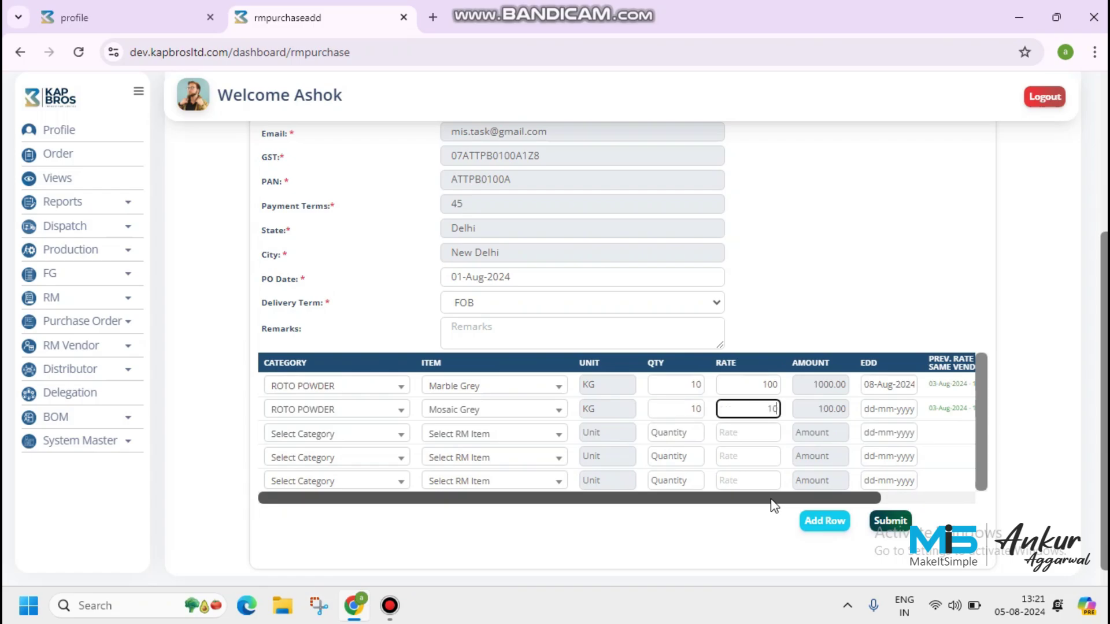
click(912, 411)
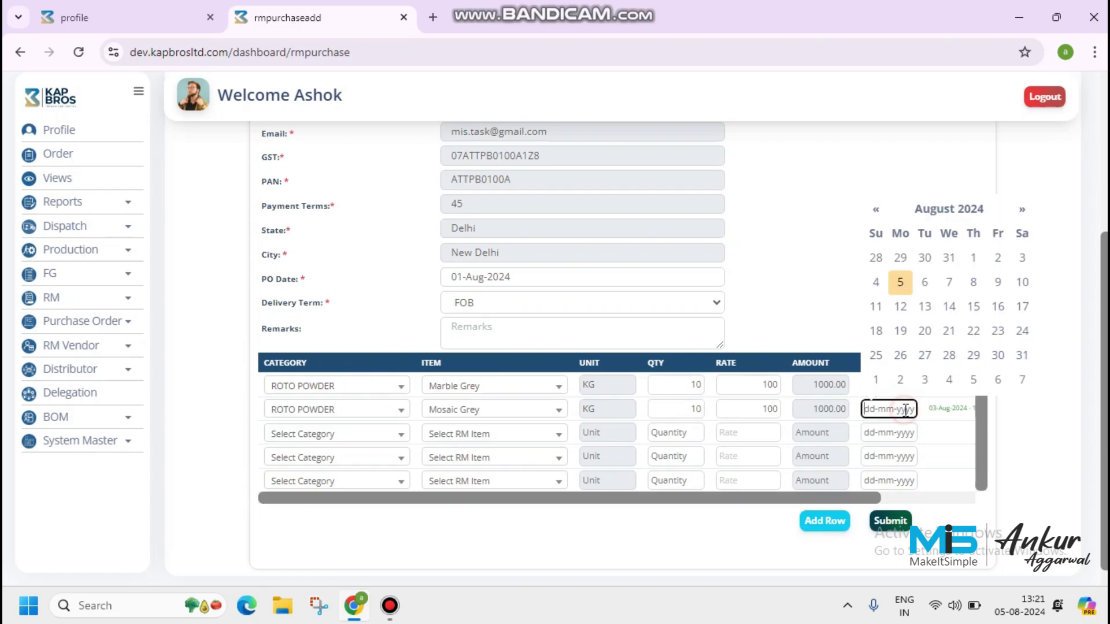
click(974, 283)
click(907, 496)
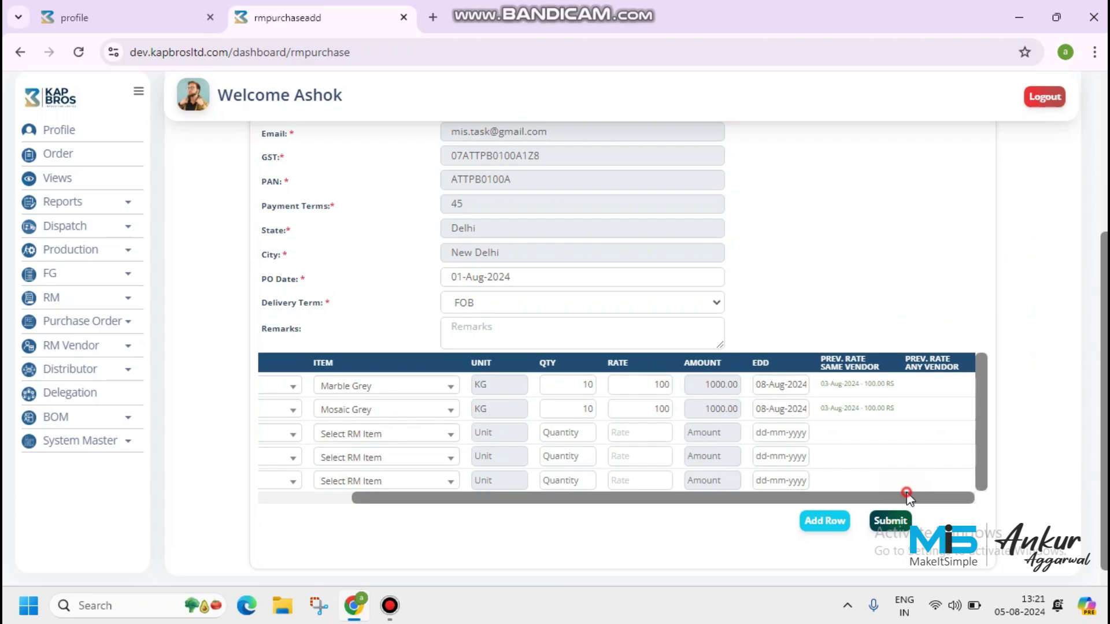
click(893, 522)
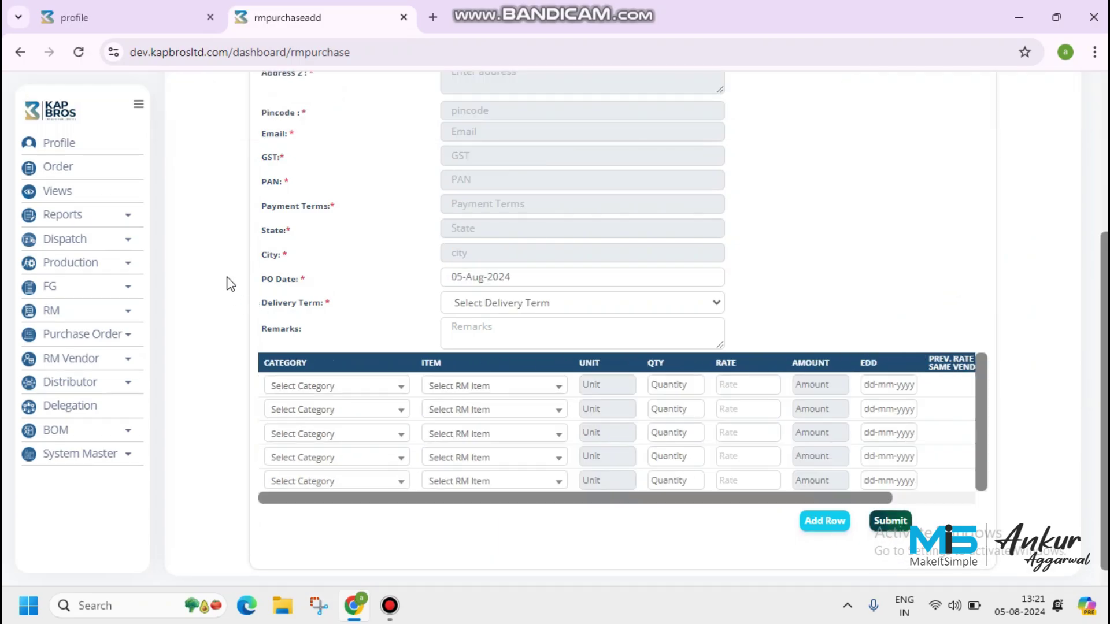
- Open the PO List showing VIP-PO-24-25-0023 for MIS WORK INDIA PVT LTD, totalling 2,000.00
click(84, 334)
click(75, 385)
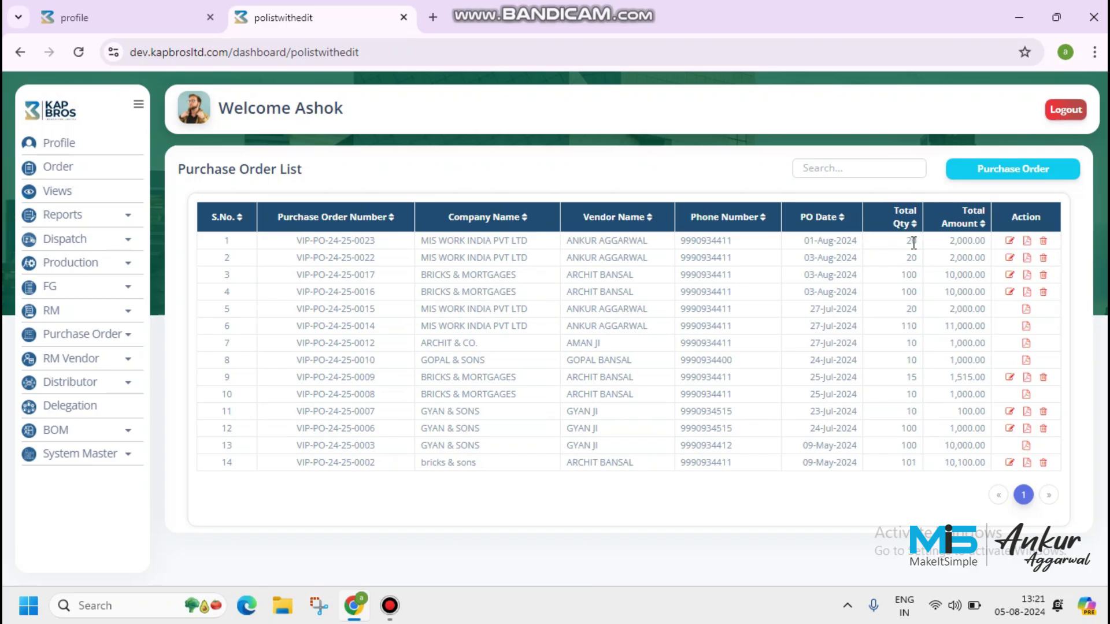
click(1027, 242)
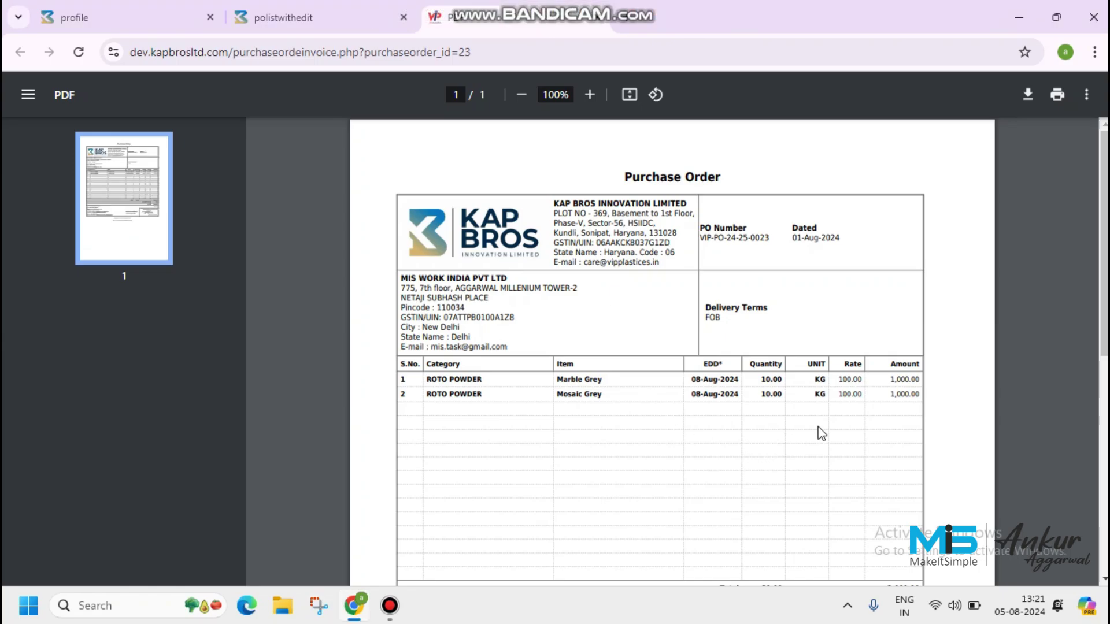
scroll(822, 433, down, 1)
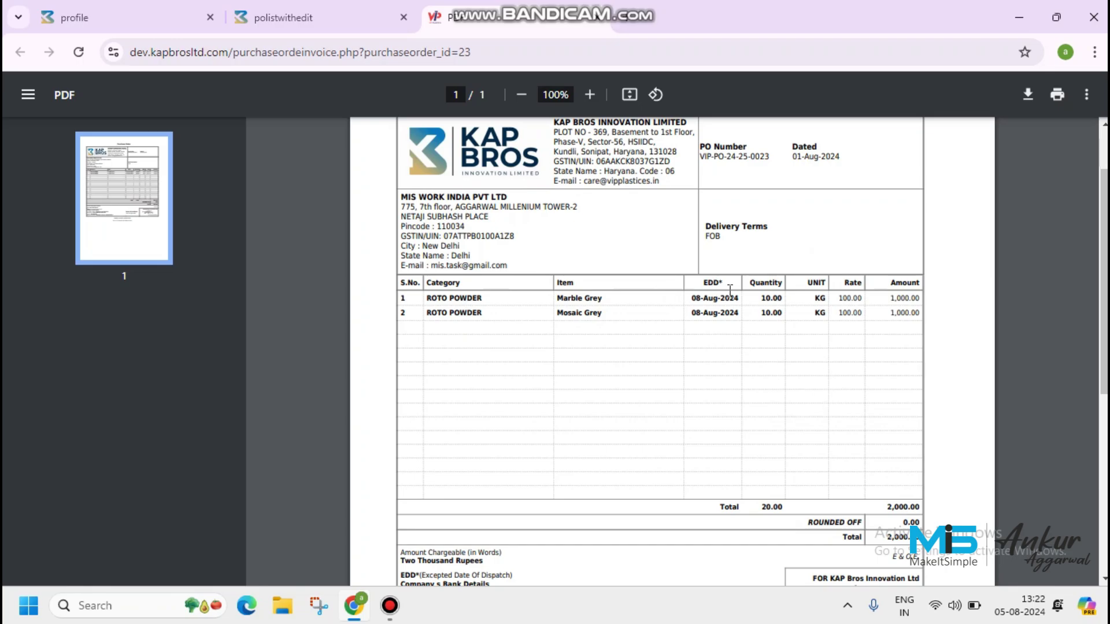
scroll(868, 489, down, 3)
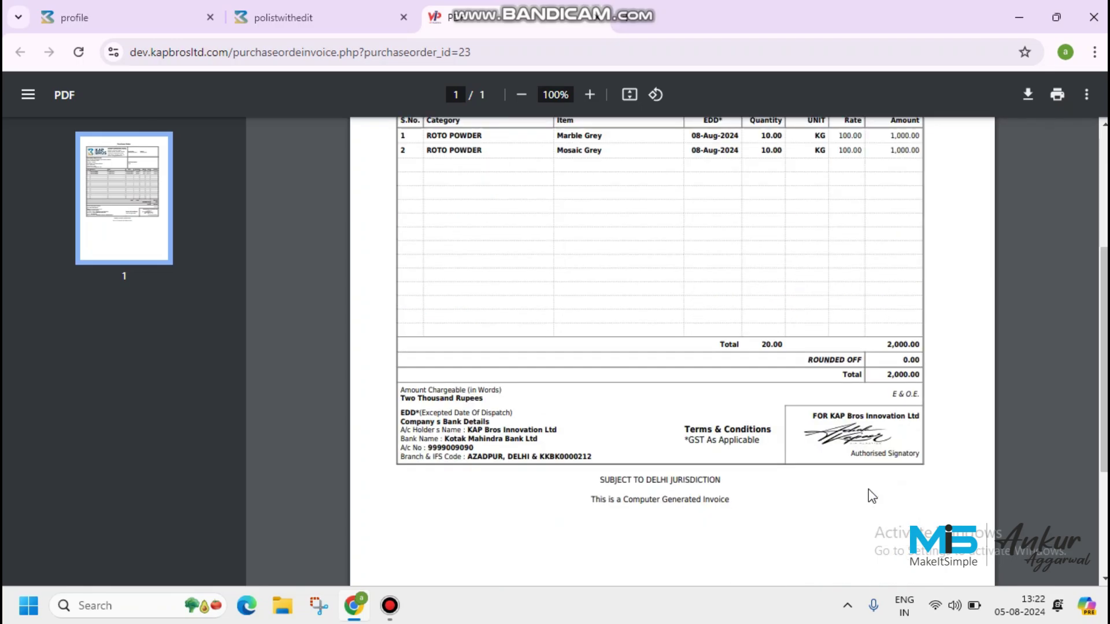
scroll(869, 489, up, 5)
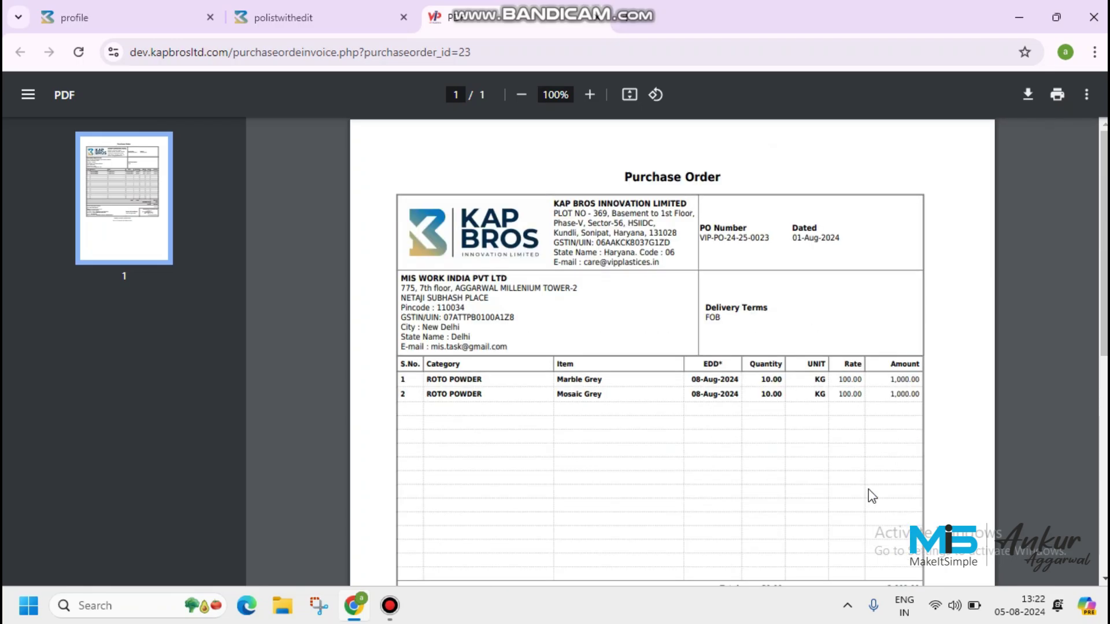
click(598, 17)
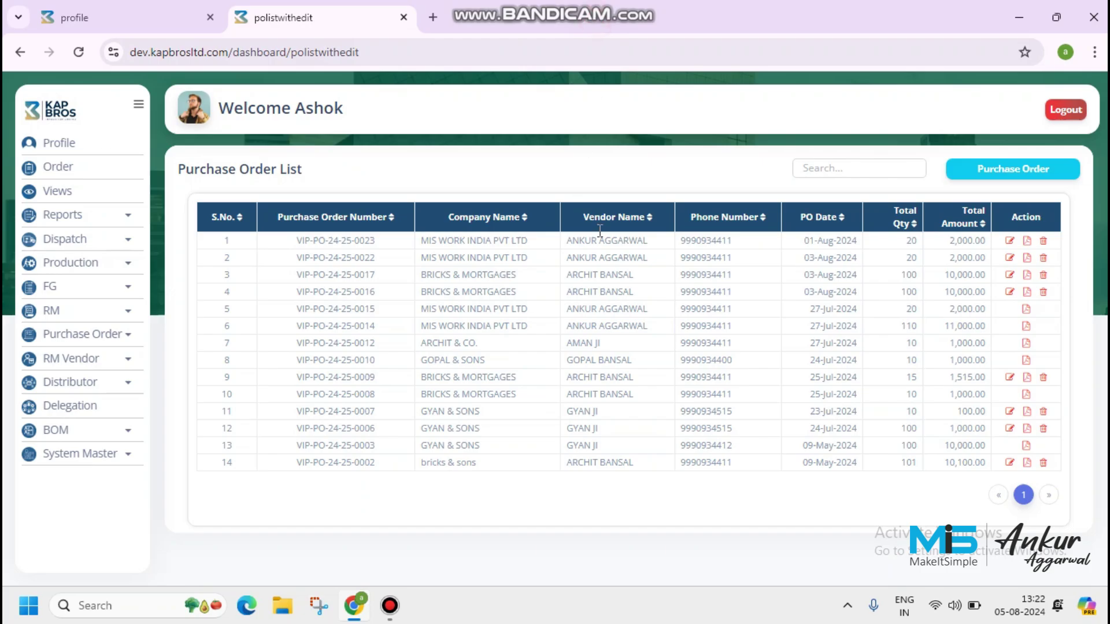
- Start another purchase order with BRICKS & MORTGAGES as the company and review its vendor details
click(1012, 169)
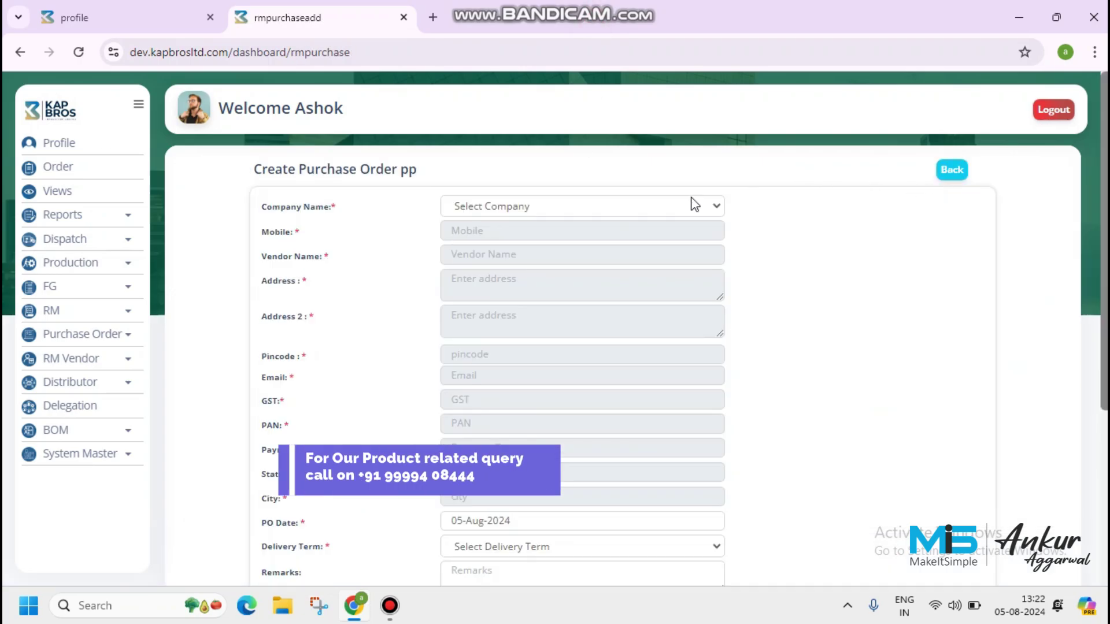
click(632, 210)
scroll(638, 439, down, 1)
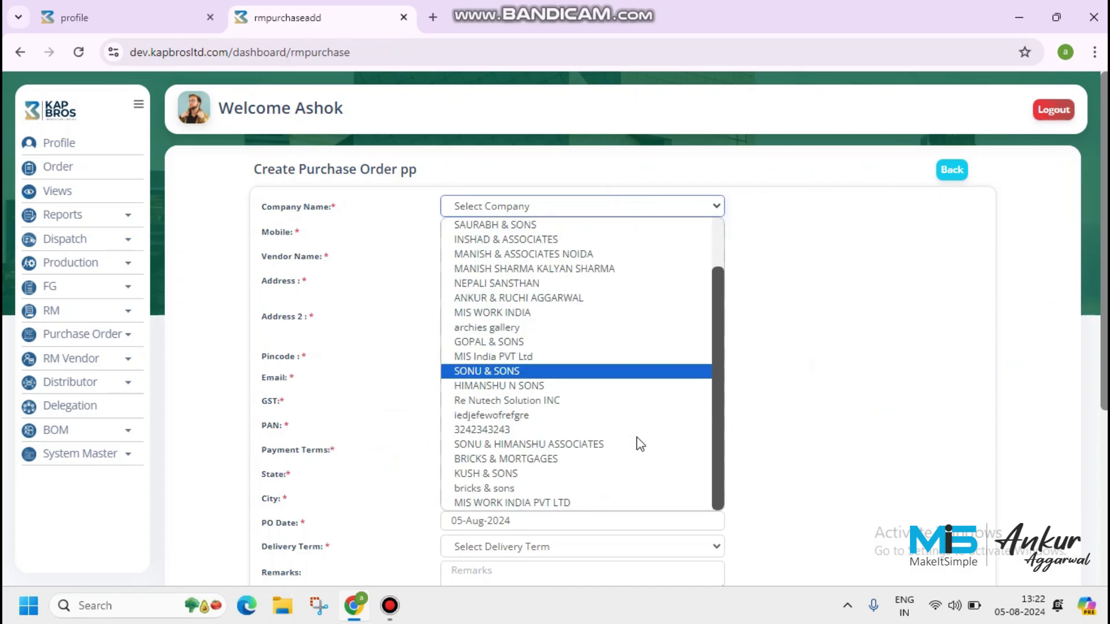
click(596, 458)
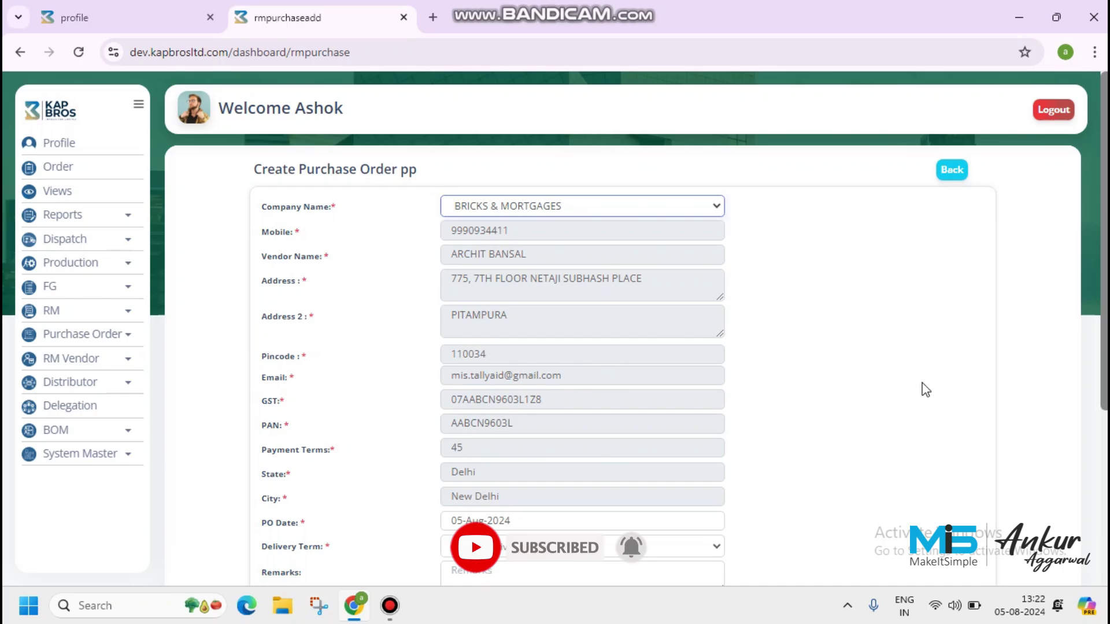
scroll(923, 390, down, 3)
scroll(775, 372, up, 3)
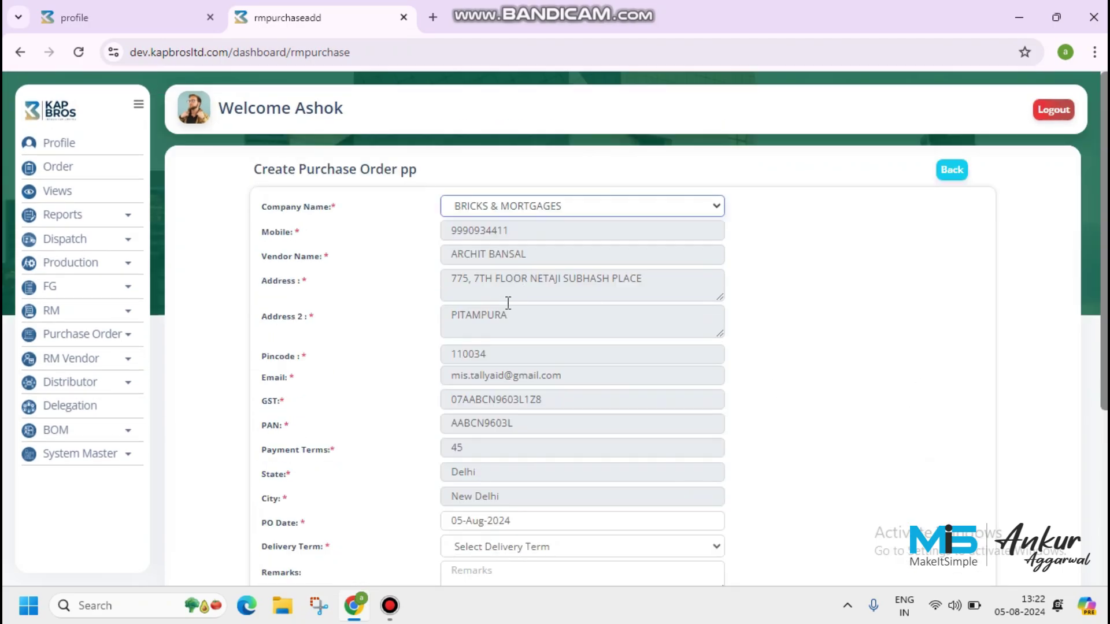
scroll(553, 427, down, 3)
- Set Delivery Term to FOB and row 1 to category ROTO POWDER NEW, item Marble Grey
click(530, 383)
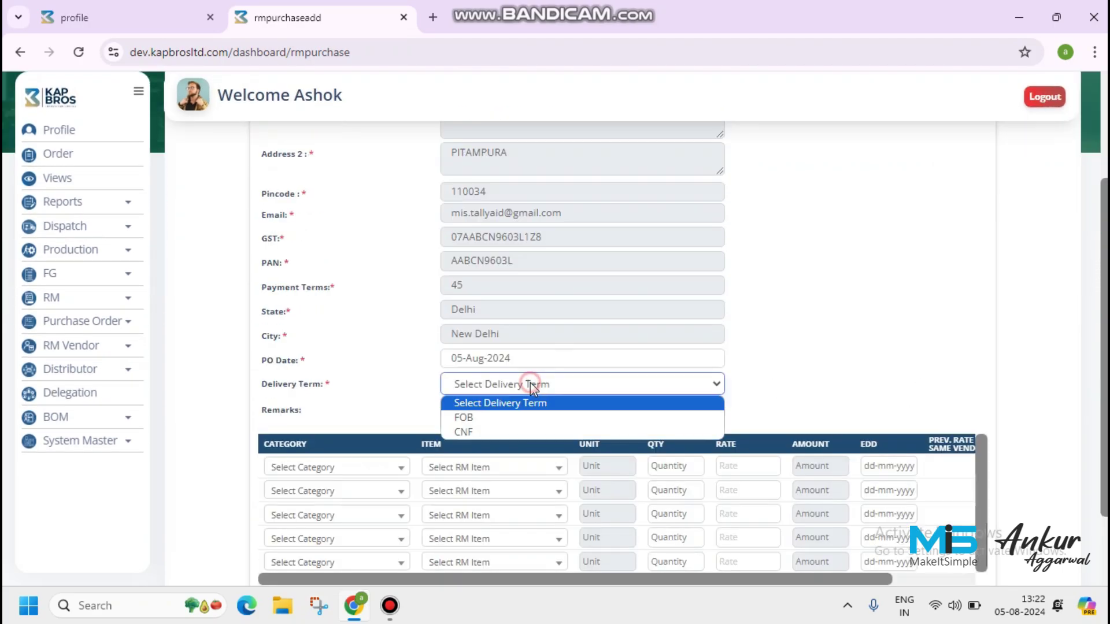
click(509, 414)
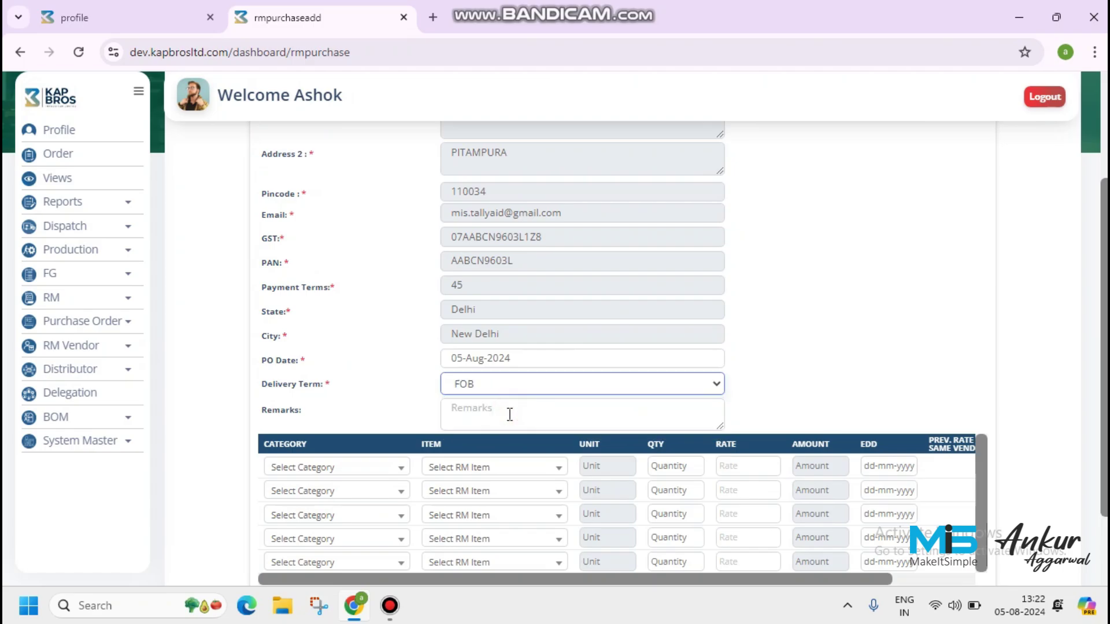
click(326, 468)
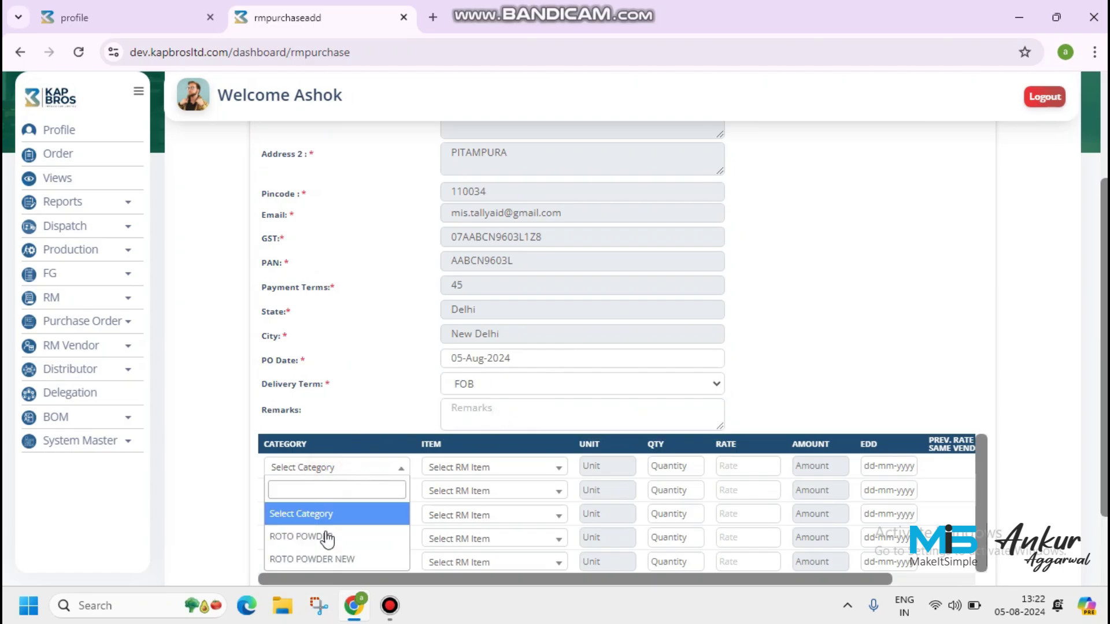
click(321, 559)
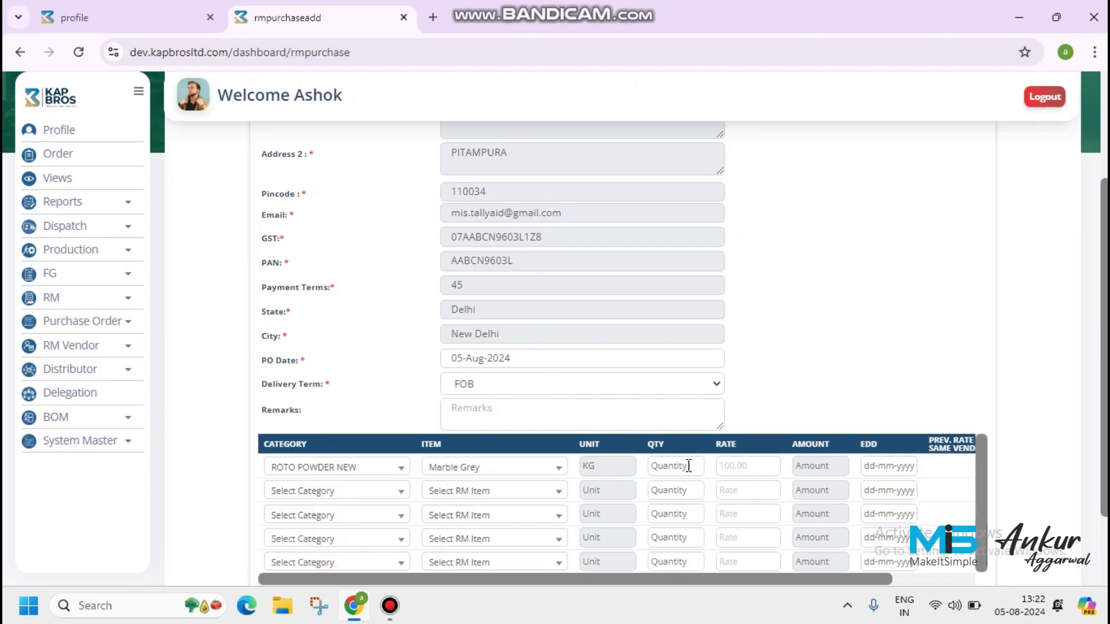
scroll(688, 465, down, 2)
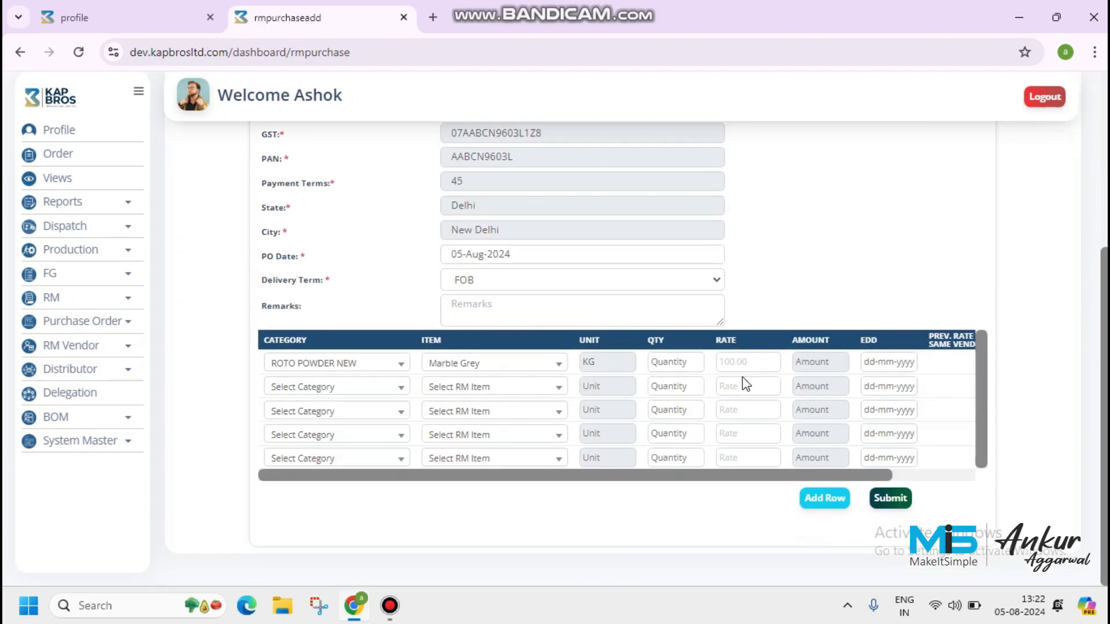
click(537, 366)
click(536, 364)
- Enter row 1's quantity 10, rate 100 and delivery date 08-Aug-2024
click(689, 362)
text(10)
key(Tab)
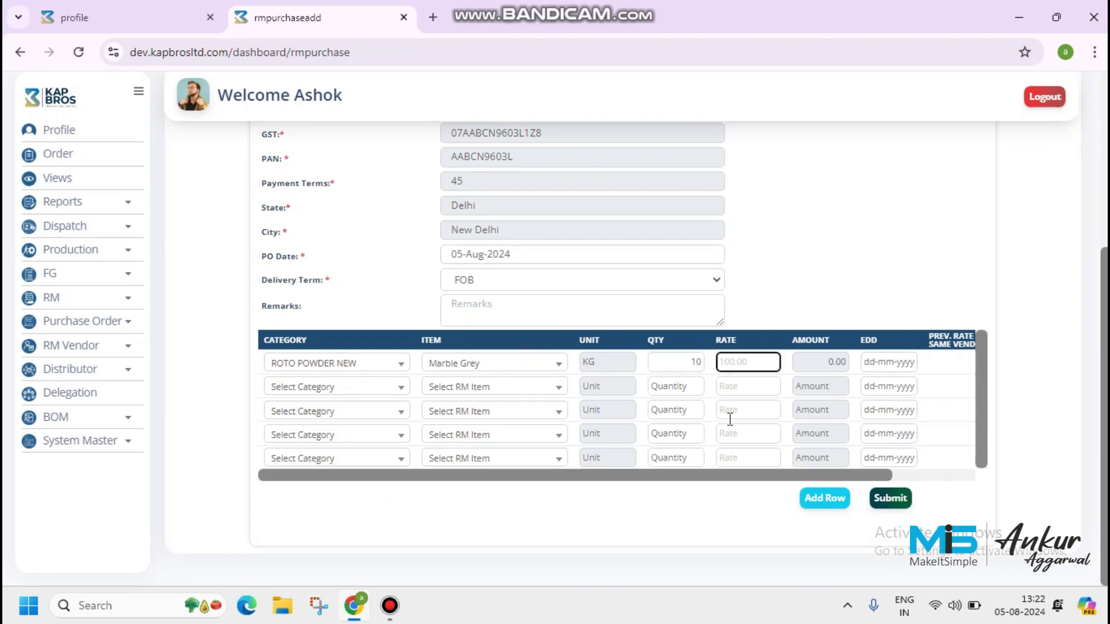
text(100)
click(903, 361)
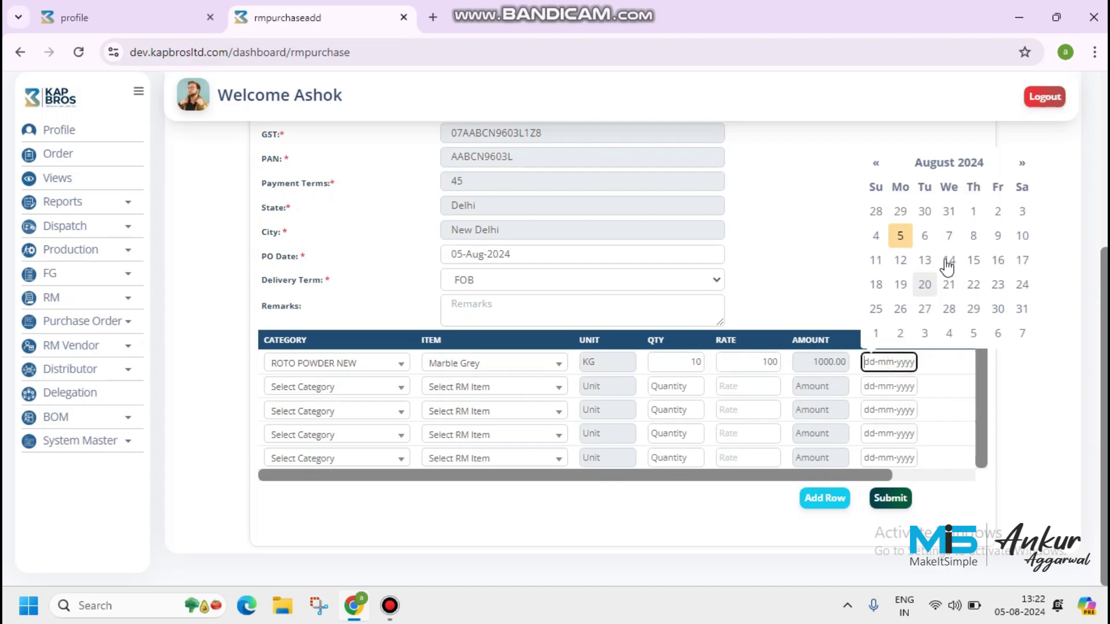
click(974, 235)
- In the second order row, choose category ROTO POWDER and item Marble Grey
click(924, 479)
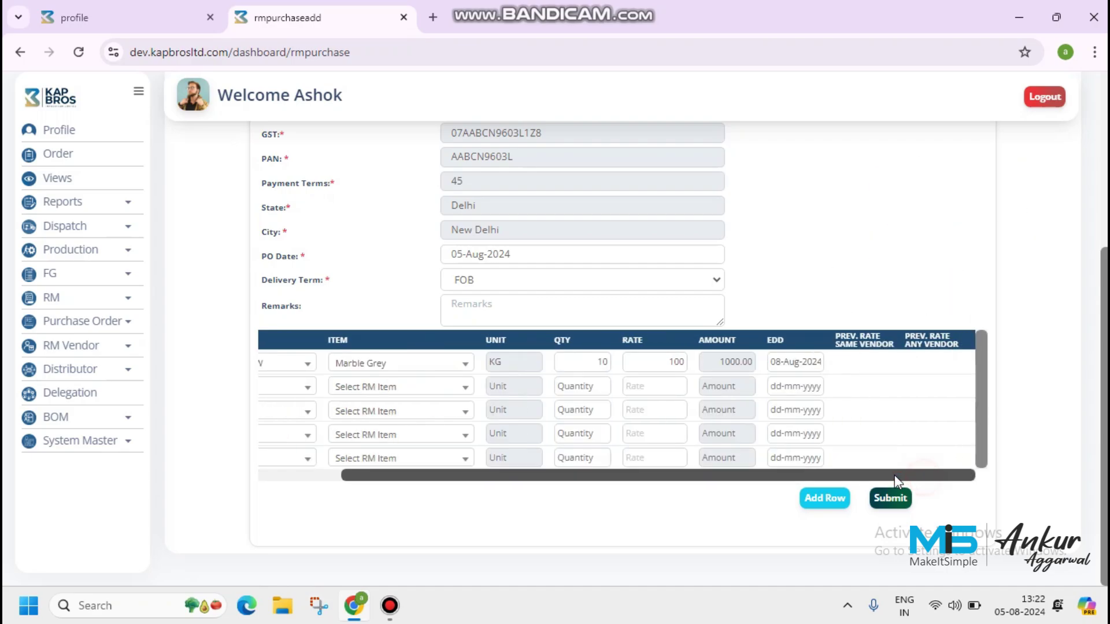
drag(893, 474, 491, 435)
click(340, 385)
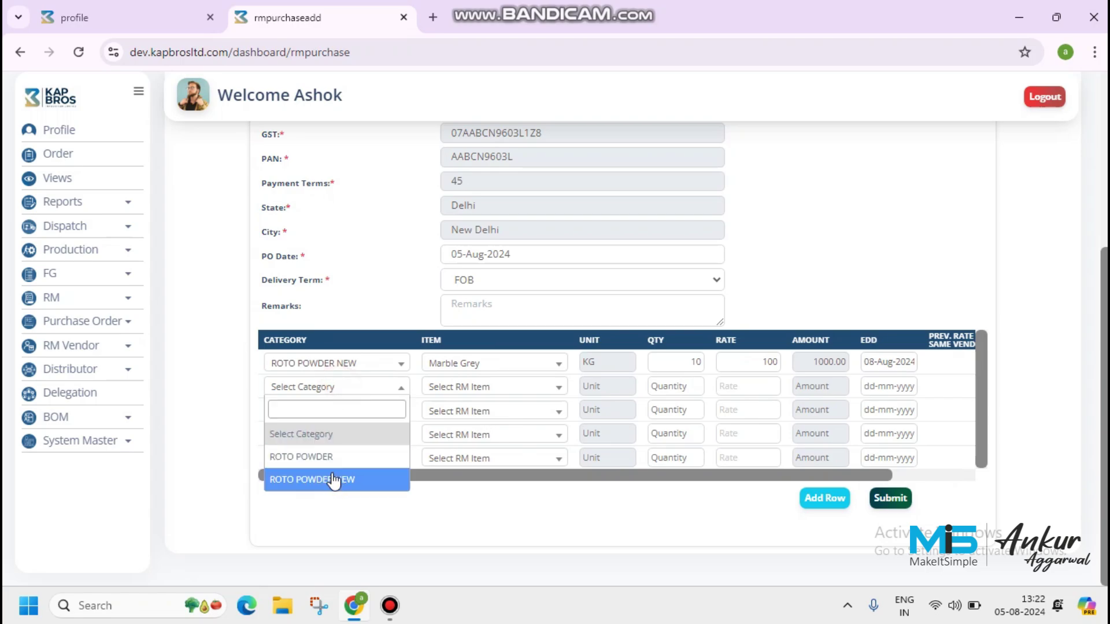
click(322, 457)
click(473, 389)
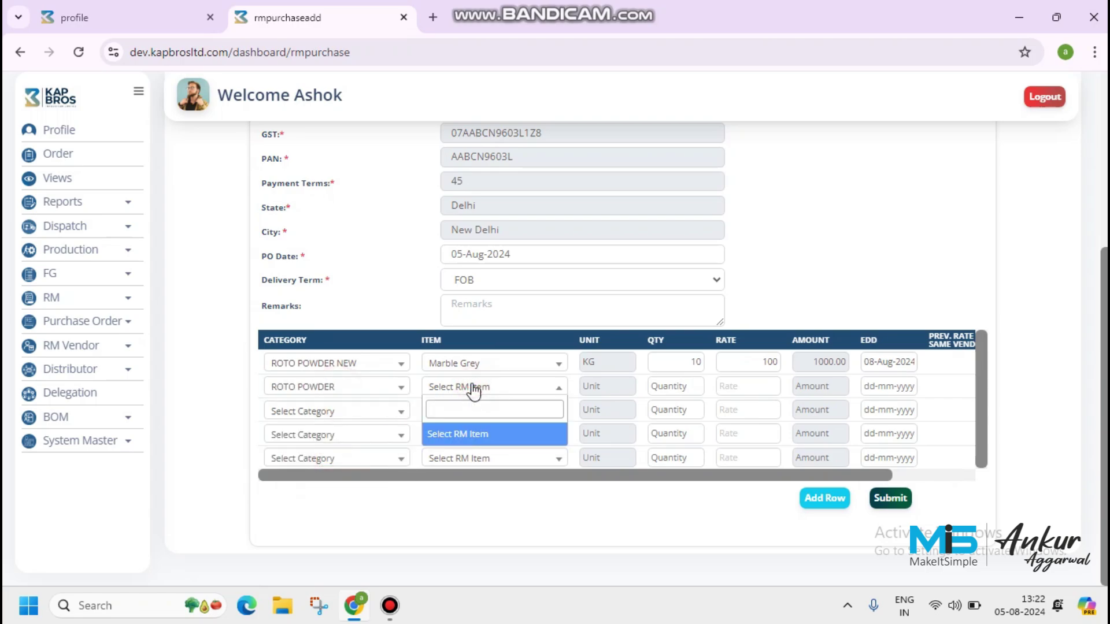
click(787, 296)
click(505, 388)
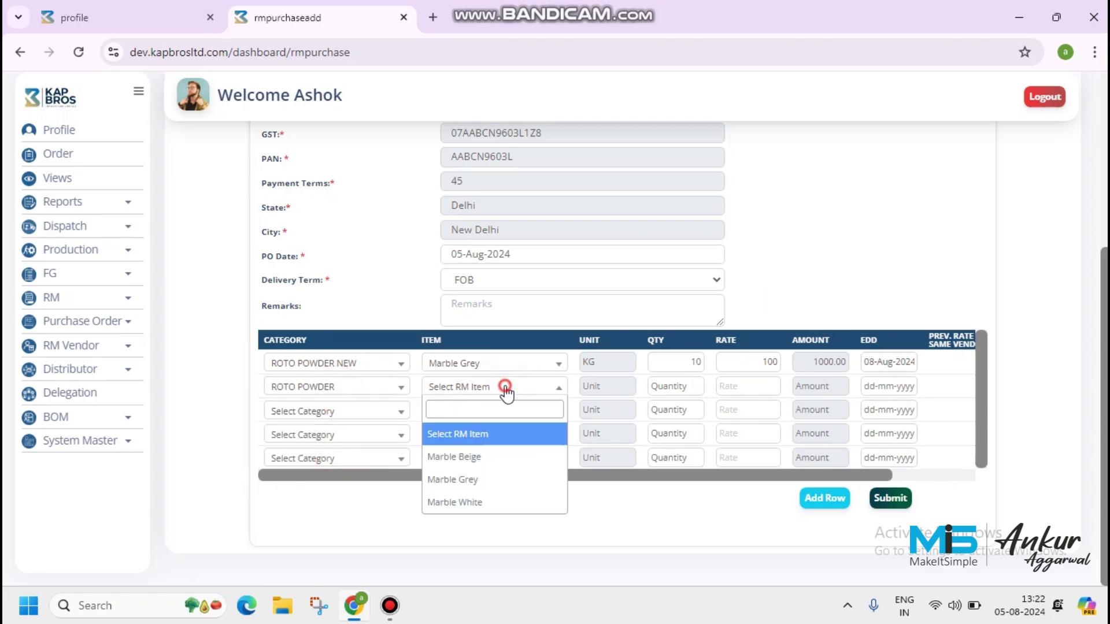
click(482, 484)
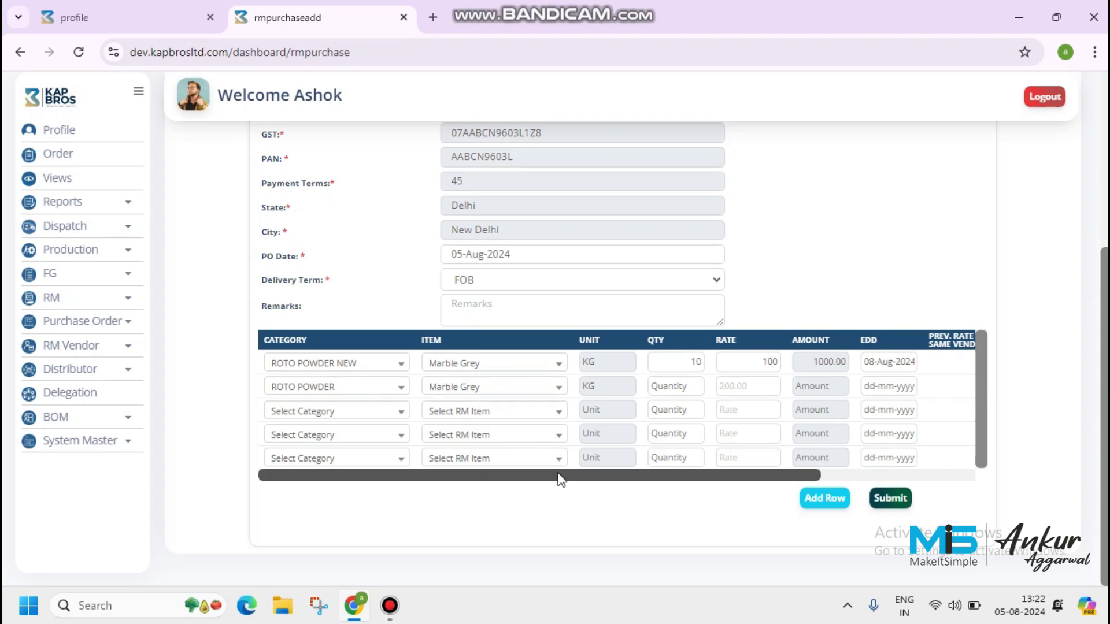
drag(558, 472, 570, 495)
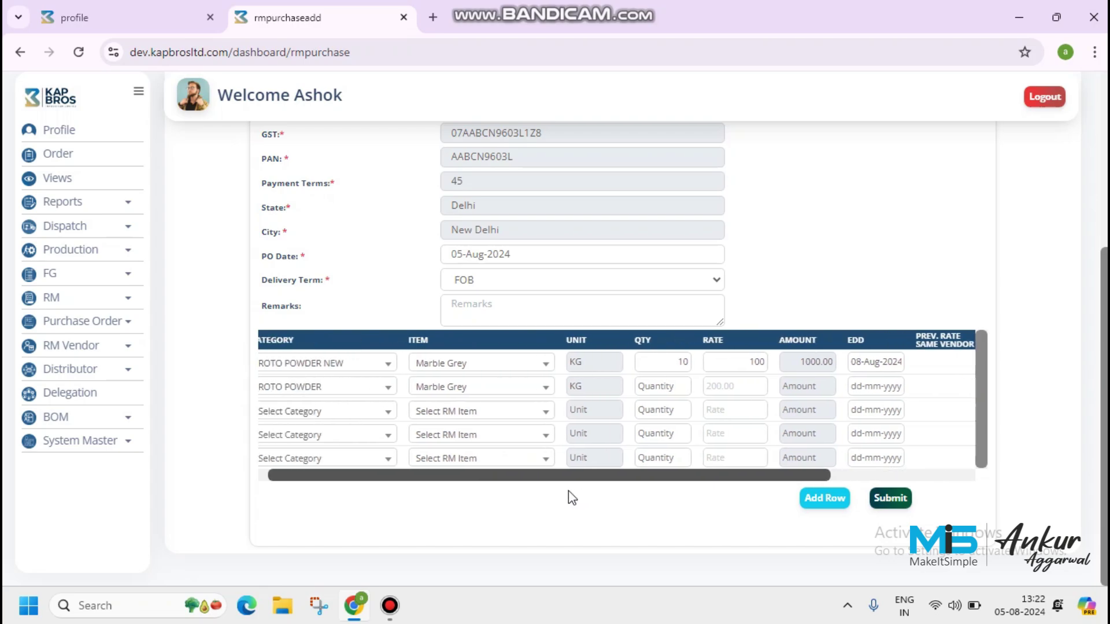
- Give the second line quantity 10, rate 100 and delivery date 08-Aug-2024
click(654, 390)
text(10)
key(Tab)
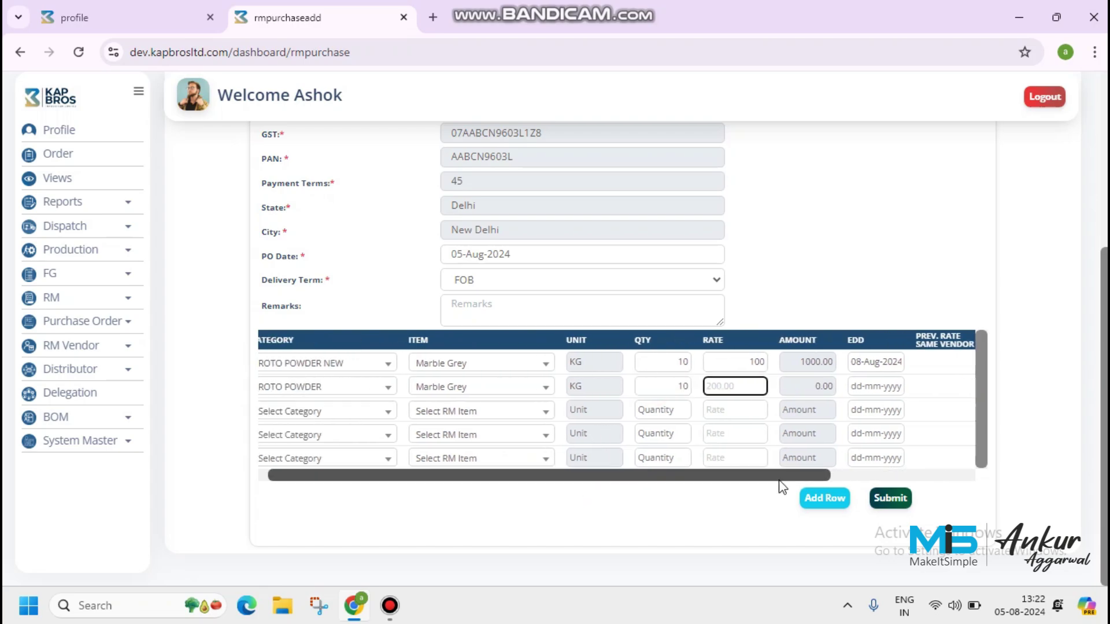
text(1)
key(BackSpace)
text(100)
key(Tab)
click(865, 391)
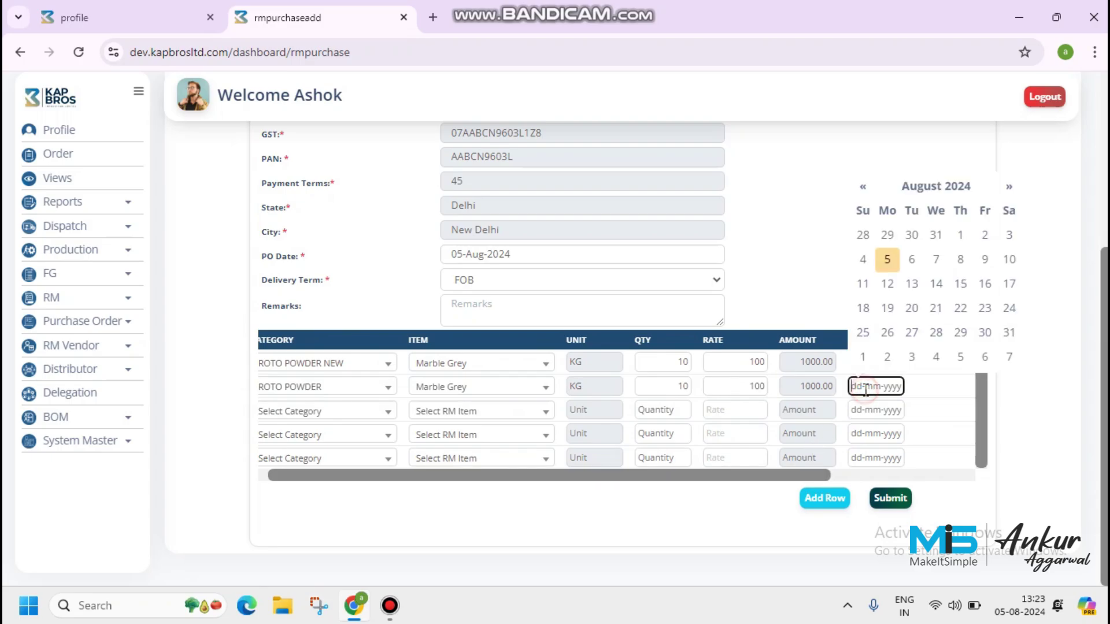
click(960, 258)
- Submit the purchase order, then open Purchase Order > PO List to find VIP-PO-24-25-0024
click(884, 474)
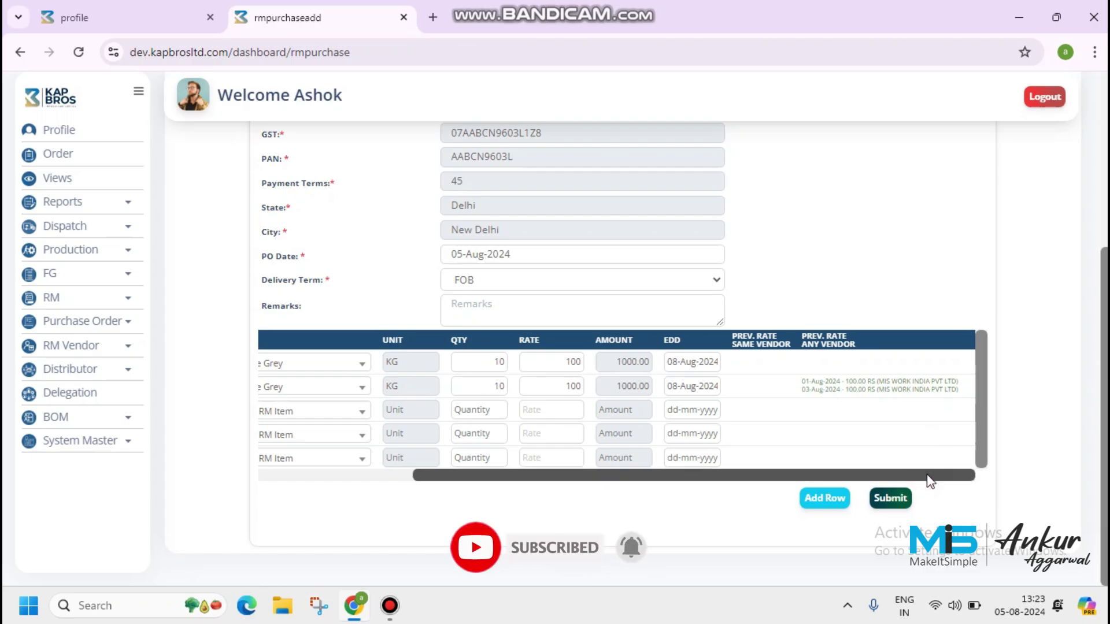
drag(929, 481, 480, 485)
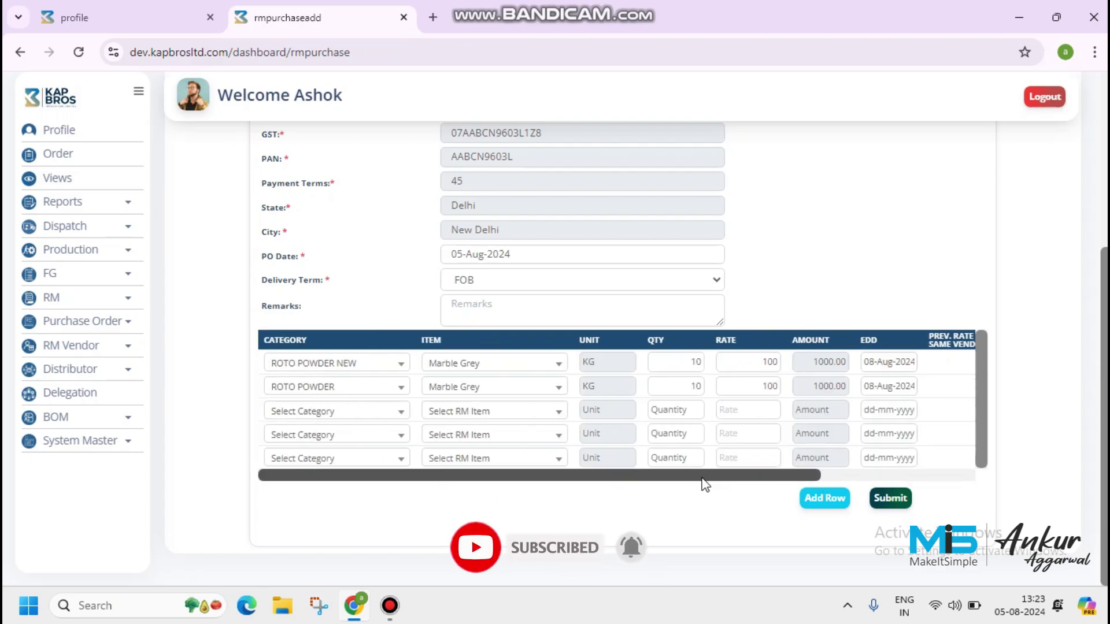
click(884, 500)
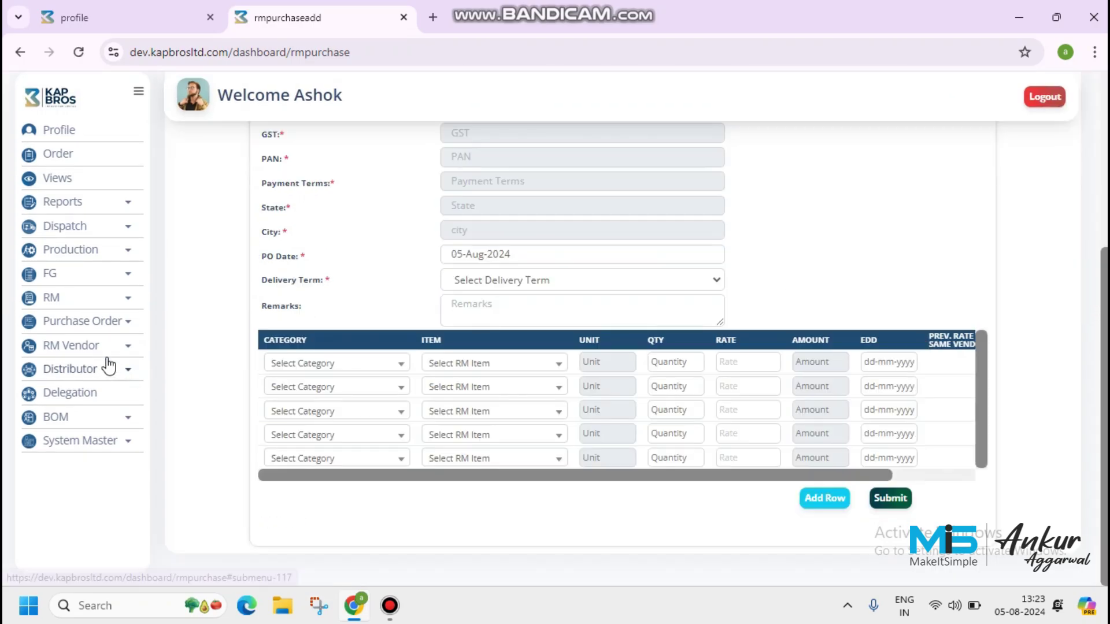
click(114, 322)
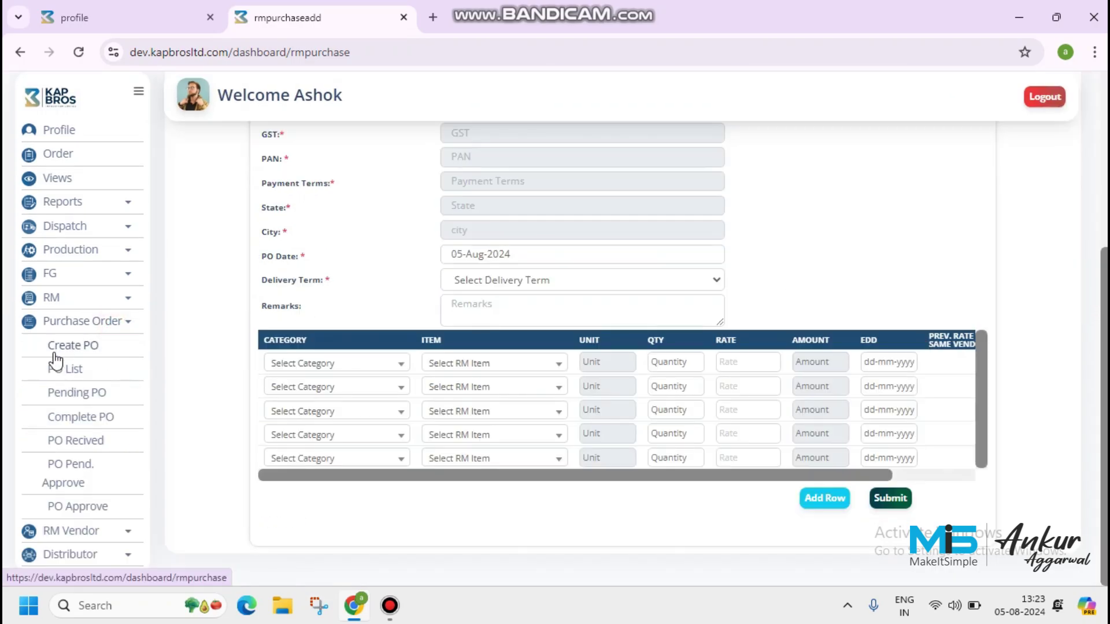
click(69, 370)
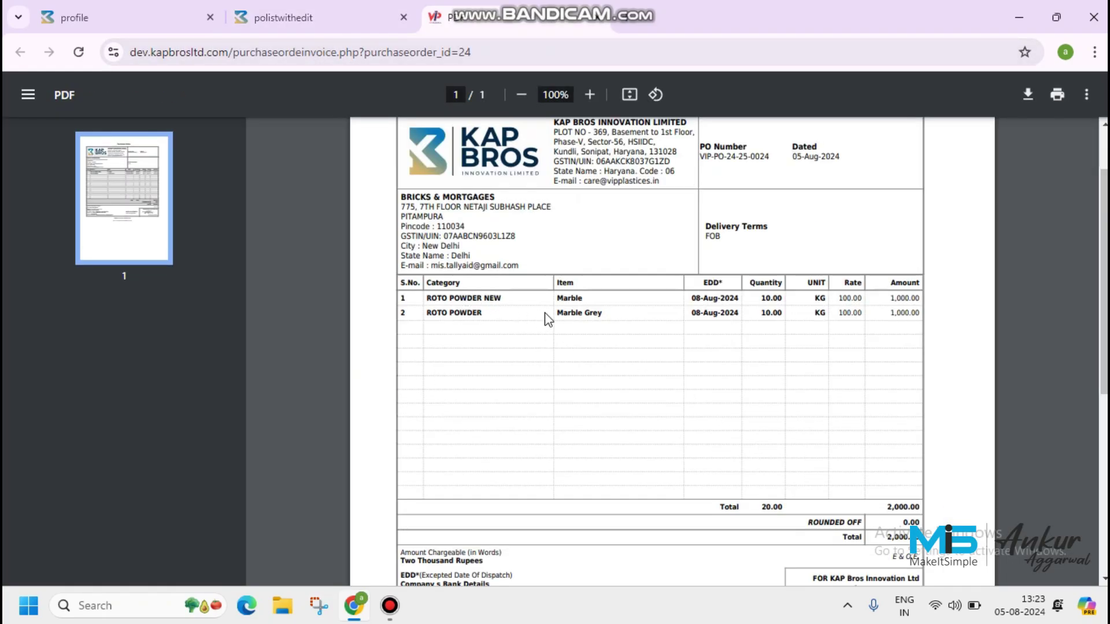
scroll(740, 402, down, 1)
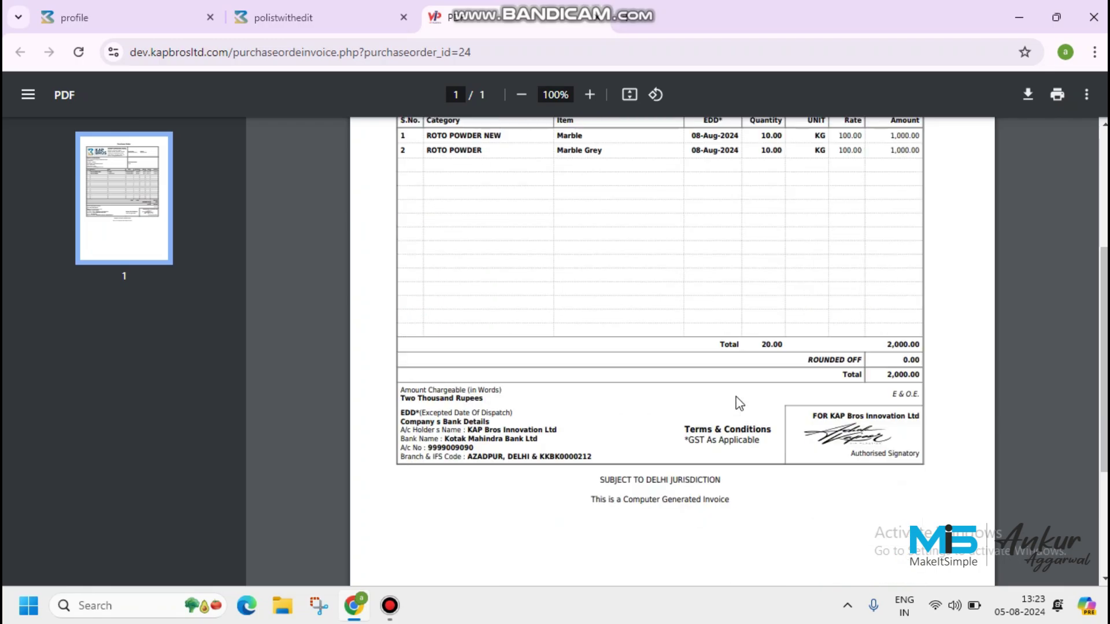
- Scroll through the BRICKS & MORTGAGES purchase order PDF with its two ROTO POWDER lines totalling 2,000.00
scroll(750, 421, up, 2)
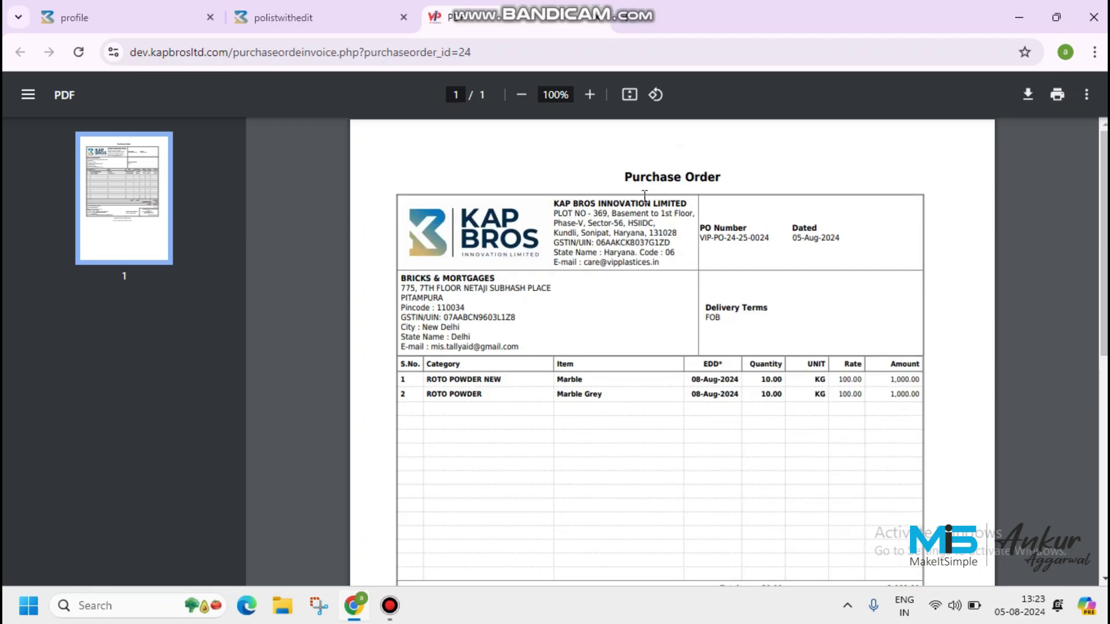
click(597, 17)
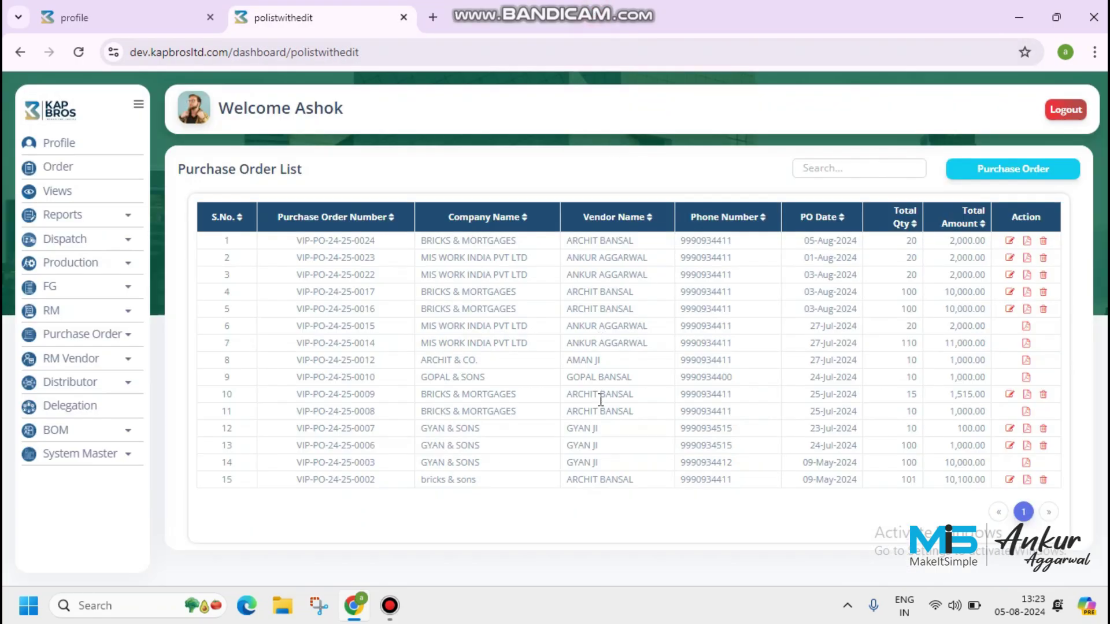